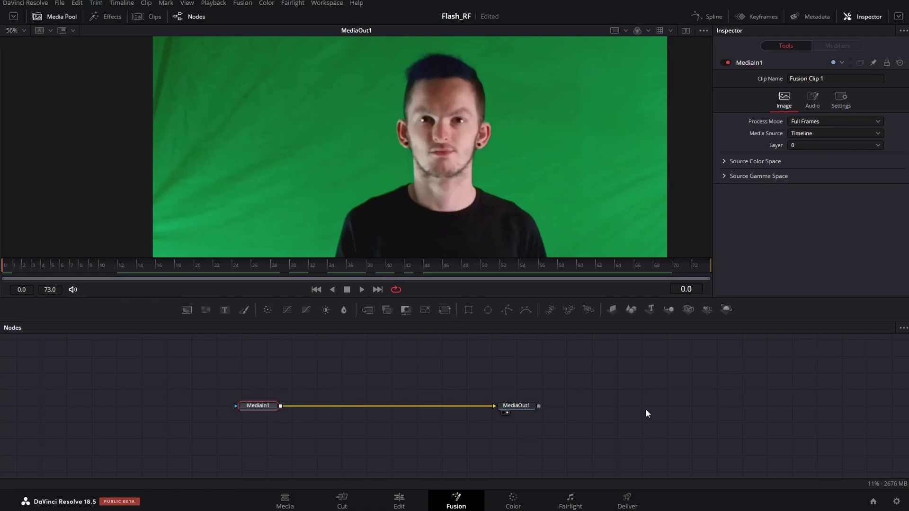
Add a Tracker node after the clip using the tool search
scroll(484, 98, "down", 3)
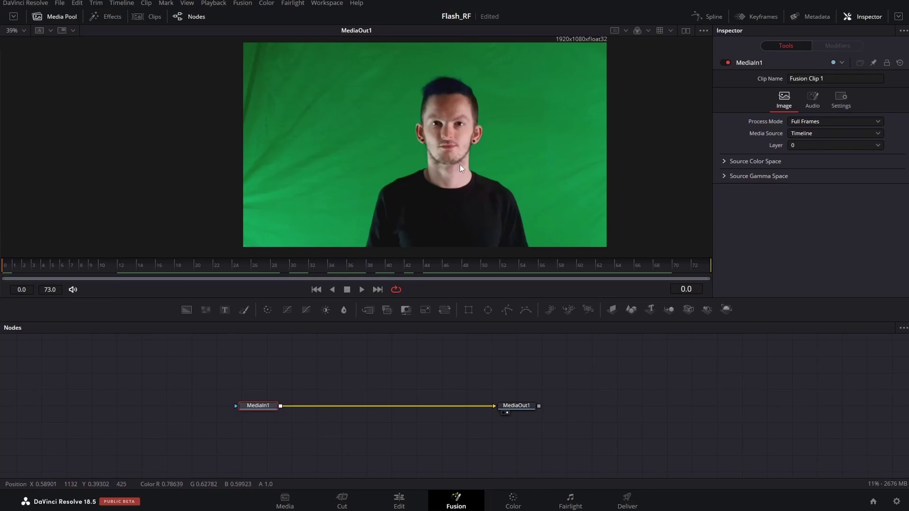
scroll(495, 155, "up", 3)
scroll(496, 151, "down", 3)
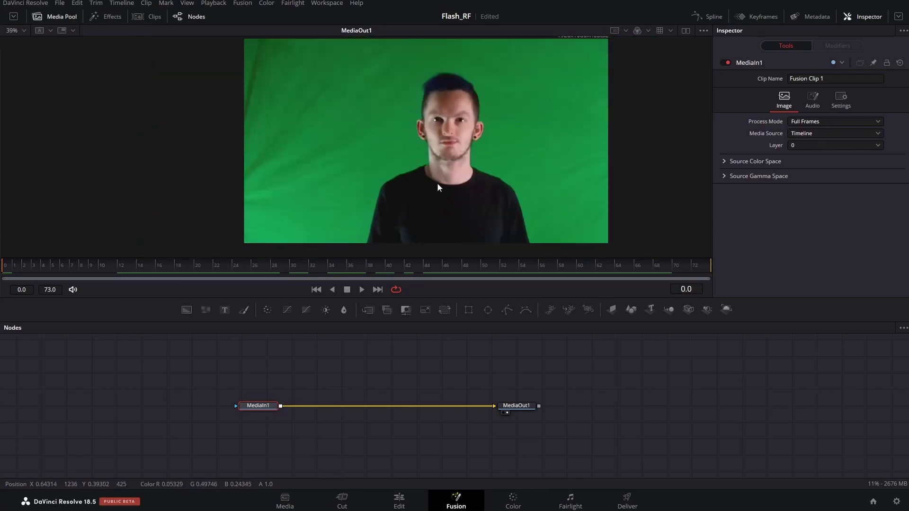
scroll(456, 166, "down", 2)
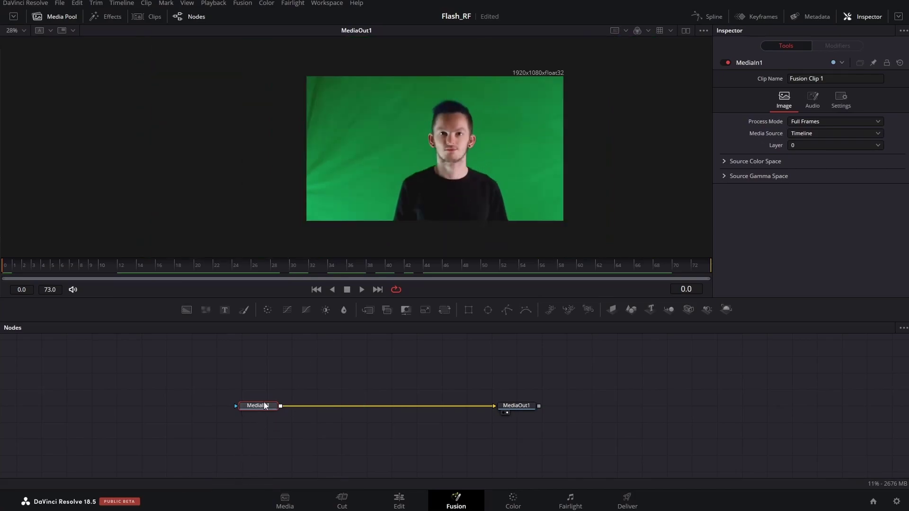
key("shift+space")
type("tracke")
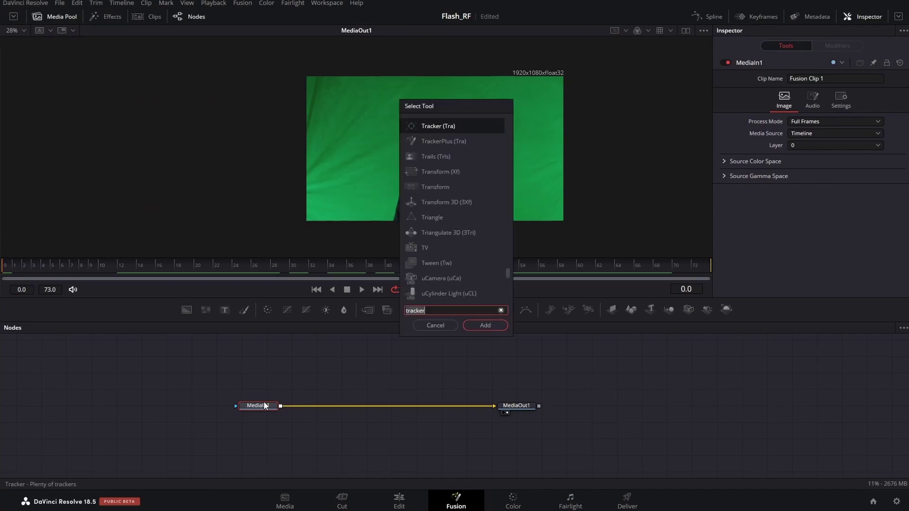
type("r")
key("Return")
Place Tracker 1 on the left eye, set Adaptive Mode to Best match, and track forward
scroll(385, 118, "up", 2)
scroll(384, 119, "up", 2)
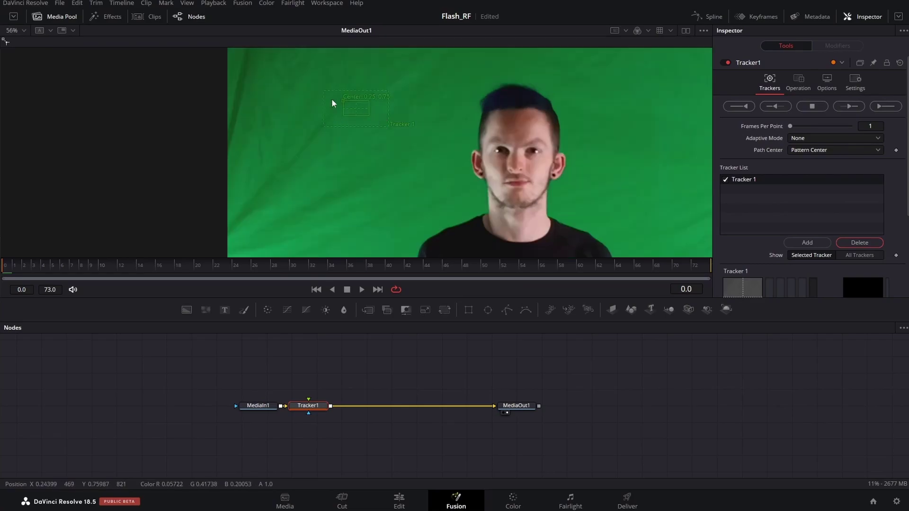
left_click_drag(344, 104, 484, 144)
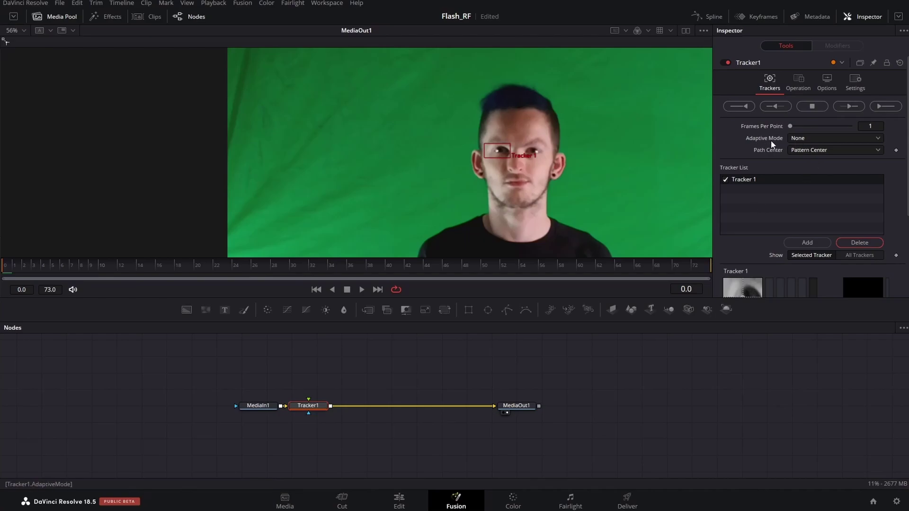
left_click(821, 138)
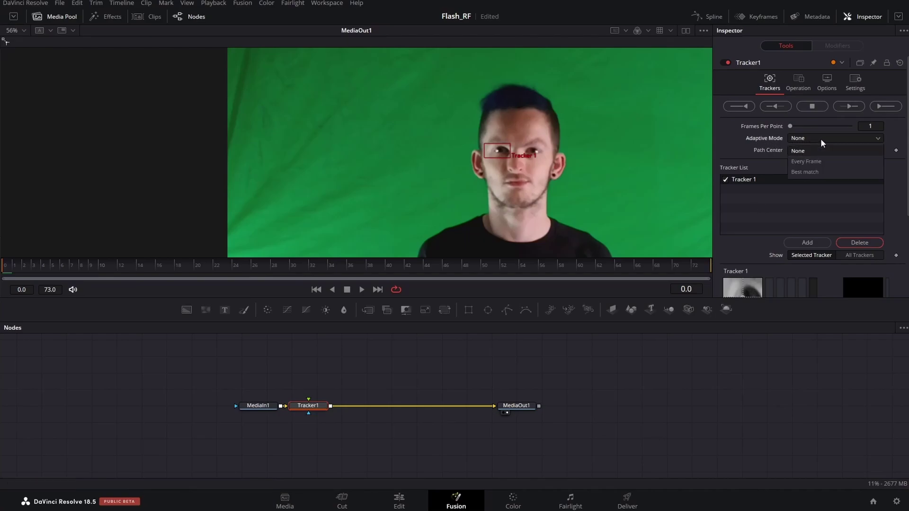
left_click(819, 172)
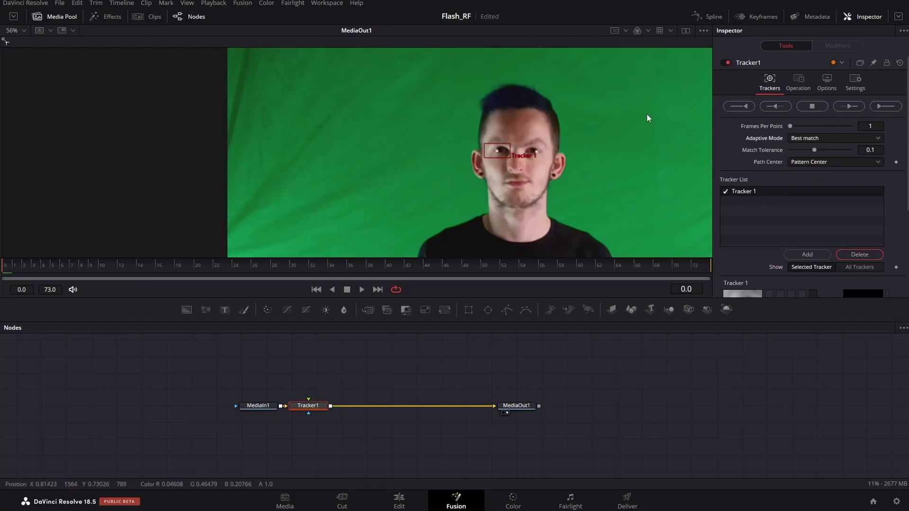
left_click(887, 107)
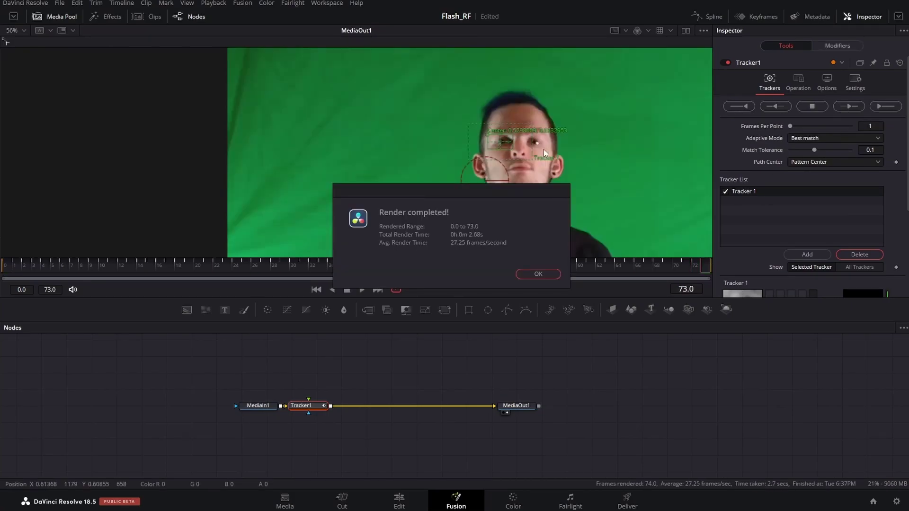
left_click(549, 275)
Check the first track at the first and last frames, then hide Tracker 1's overlay
left_click(348, 290)
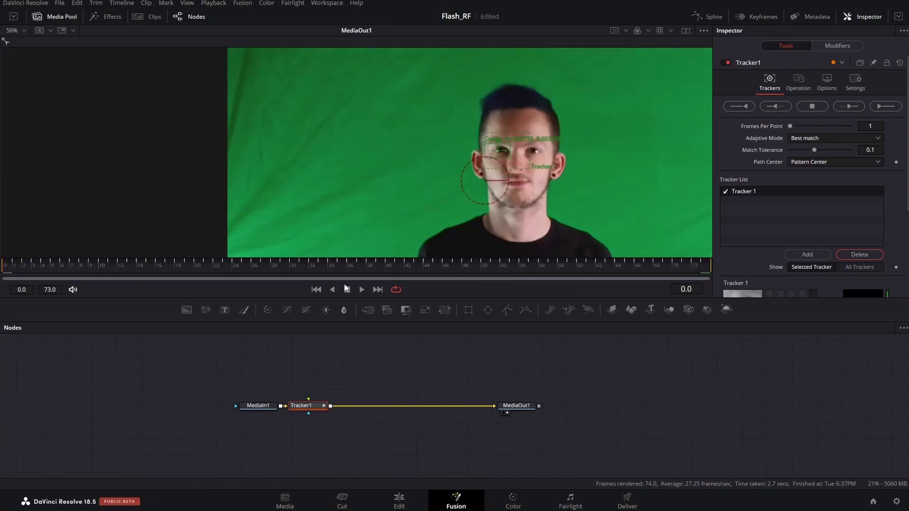
left_click(377, 289)
left_click(316, 289)
left_click(725, 192)
Add Tracker 2 on the right eye and track it forward through the clip
left_click(808, 255)
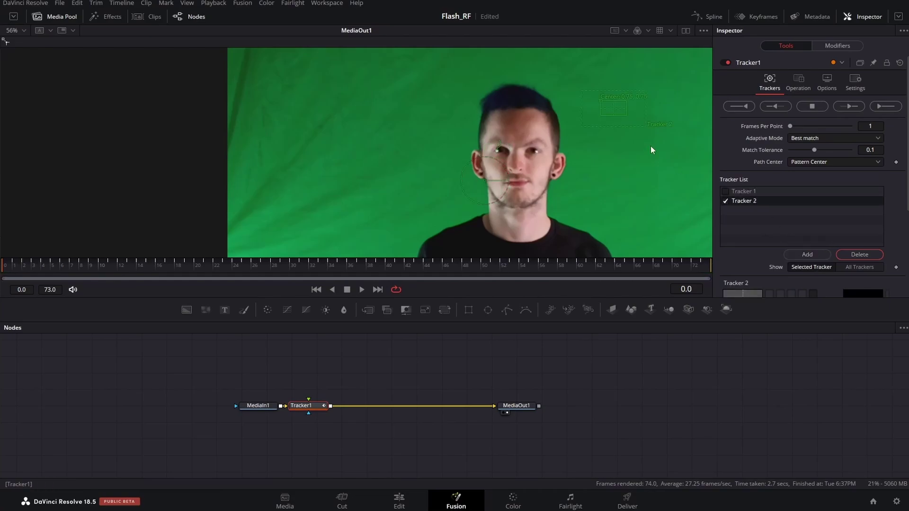
left_click_drag(599, 100, 522, 144)
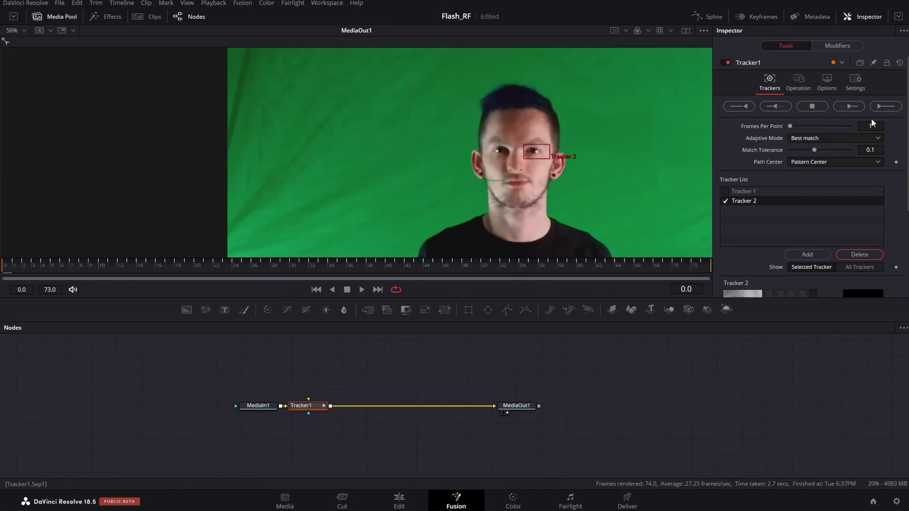
left_click(885, 106)
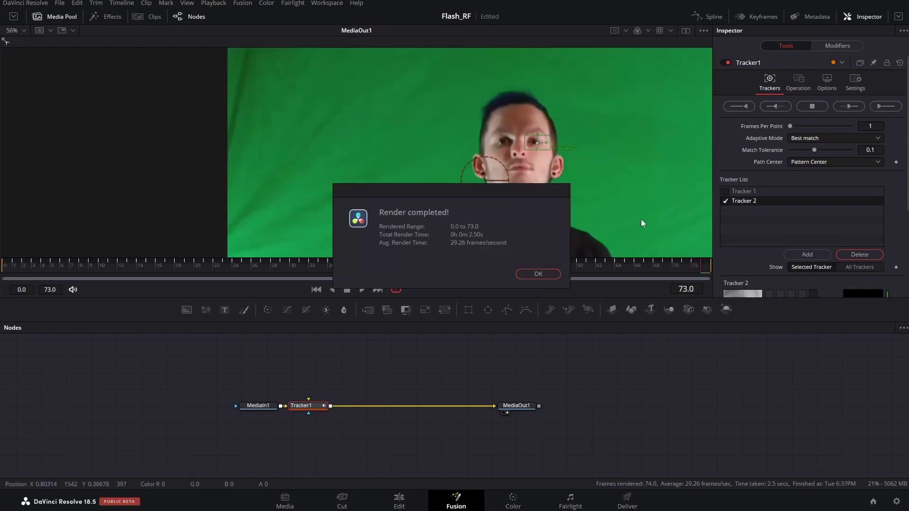
left_click(555, 274)
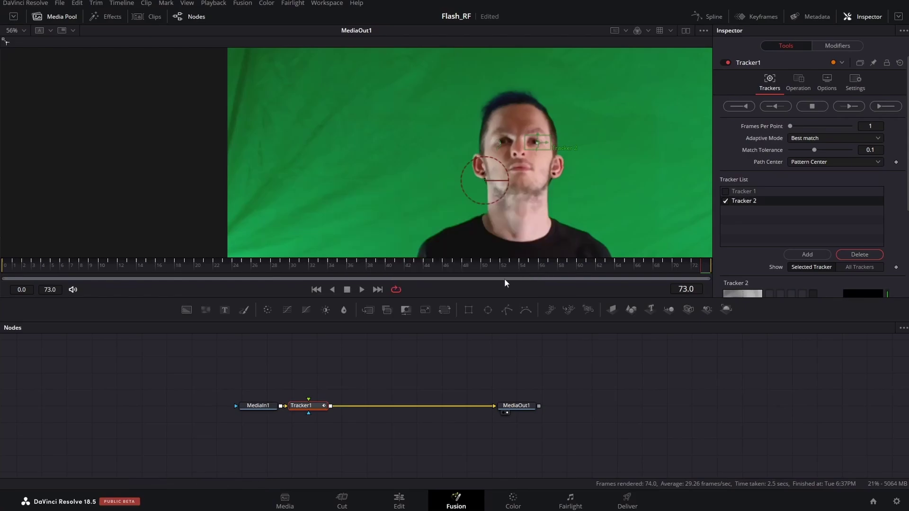
left_click(316, 290)
Disconnect the tracker from the output and connect MediaIn1 directly to MediaOut1
left_click_drag(494, 406, 92, 397)
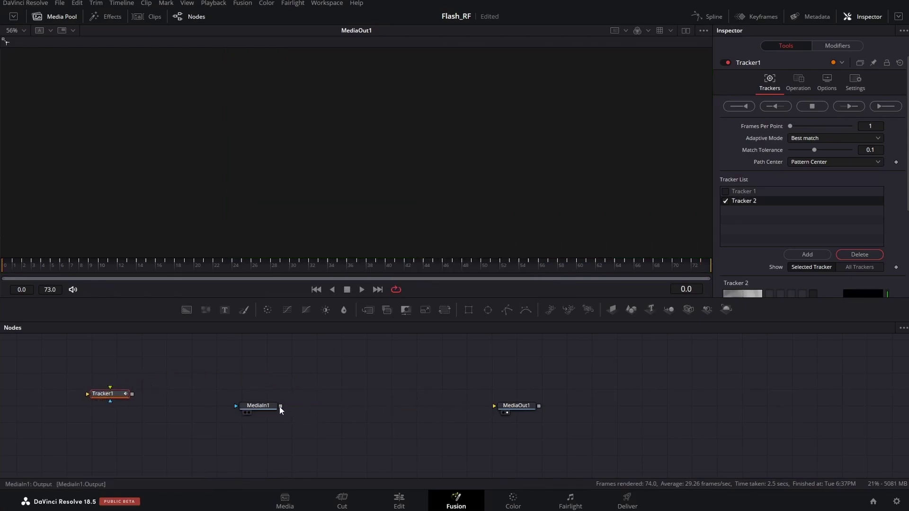
left_click_drag(282, 405, 529, 405)
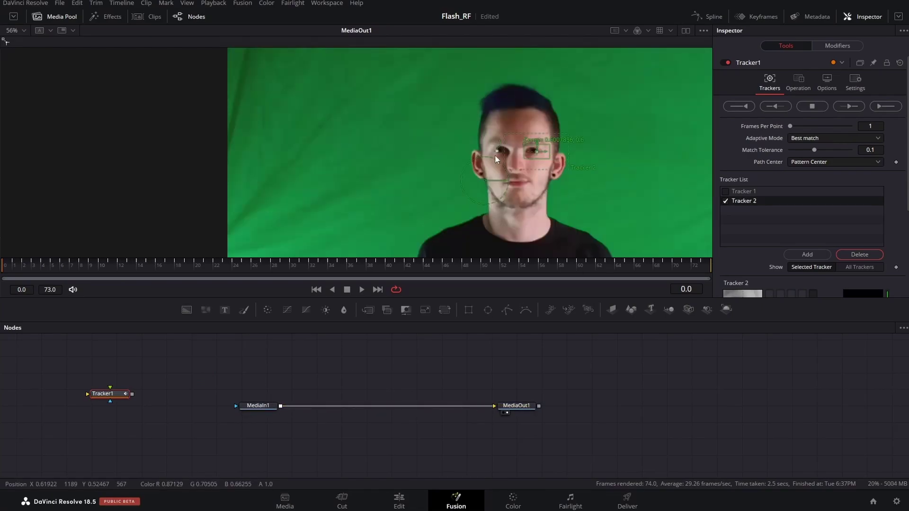
left_click(363, 360)
scroll(439, 191, "up", 4)
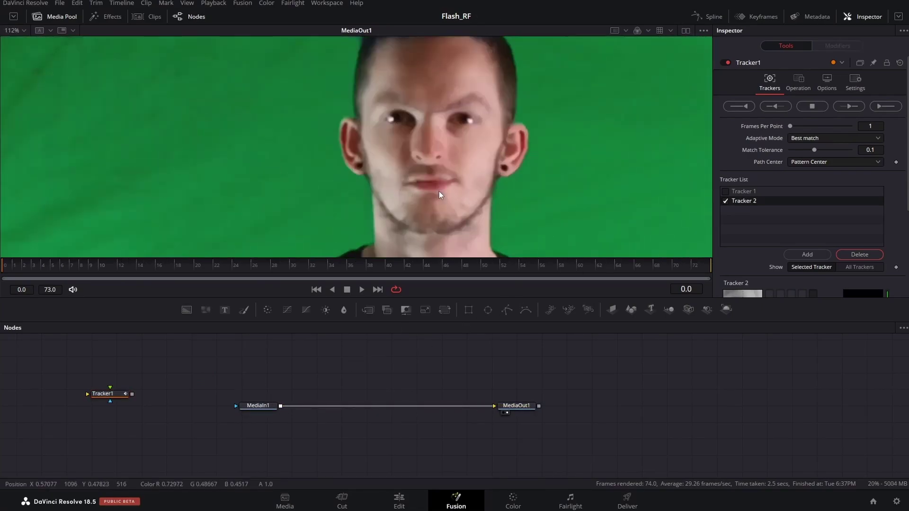
Add a Polygon node and draw a first closed outline around the left eye
left_click_drag(508, 308, 260, 371)
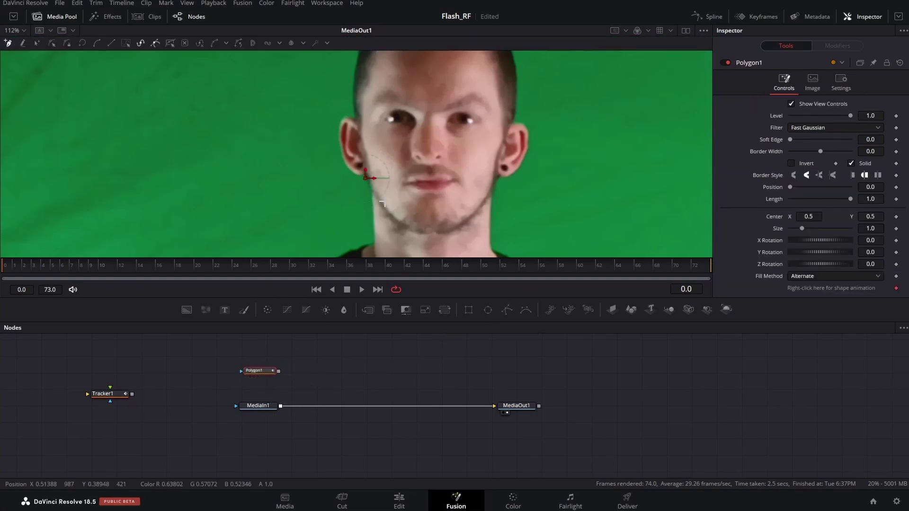
scroll(406, 128, "up", 8)
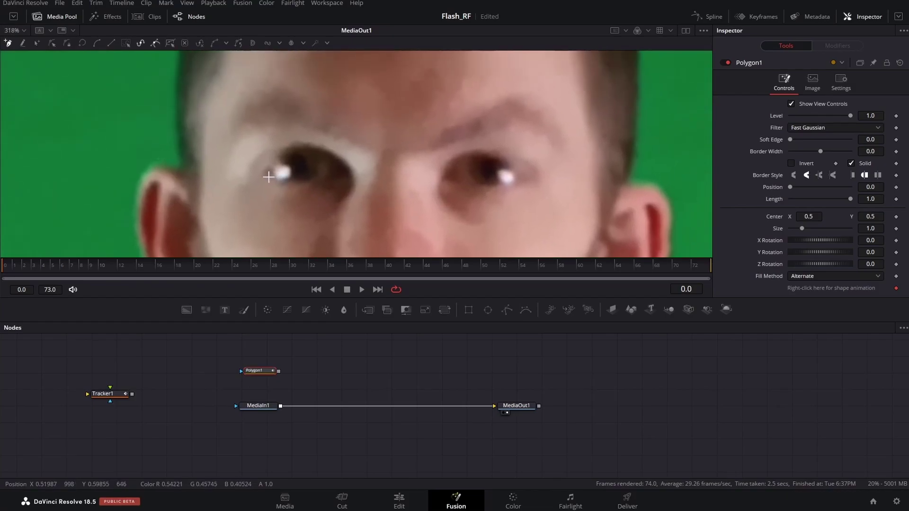
left_click(266, 175)
left_click_drag(291, 183, 308, 184)
left_click(335, 176)
left_click_drag(323, 162, 297, 153)
left_click(268, 176)
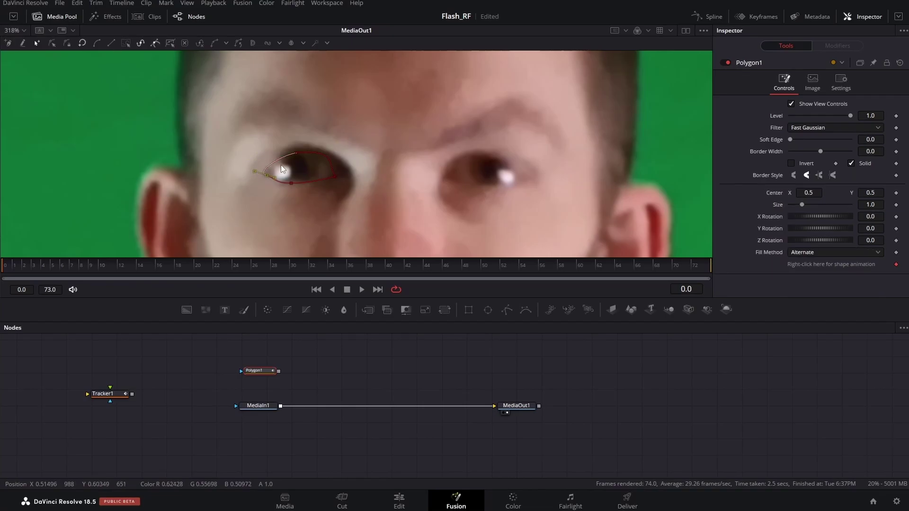
Rework the outline by deleting and nudging its corner points, undoing a reshape
left_click(336, 175)
key("Delete")
mouse_move(297, 152)
left_mouse_down()
mouse_move(316, 154)
mouse_move(306, 152)
left_mouse_up()
left_click(266, 177)
left_click_drag(268, 167, 275, 165)
left_click(304, 152)
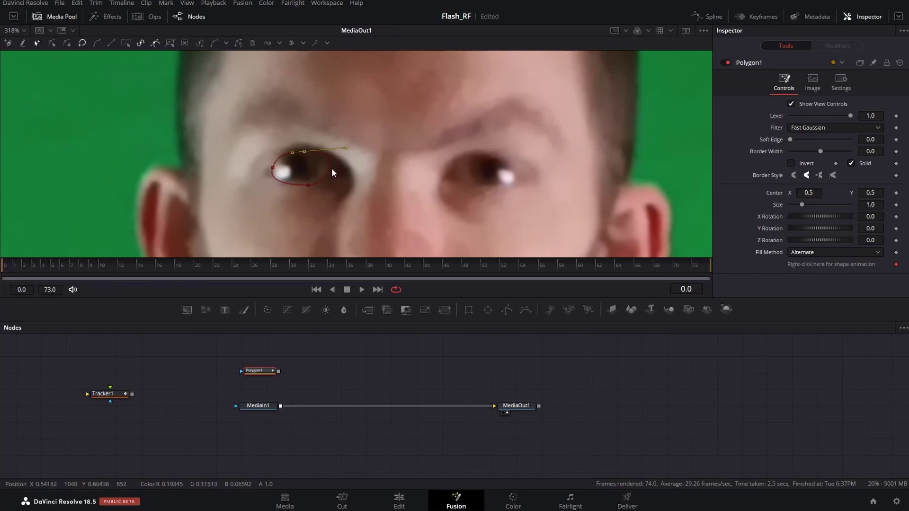
key("ctrl+z")
key("ctrl+z")
key("ctrl+z")
key("ctrl+z")
left_click(266, 175)
key("Delete")
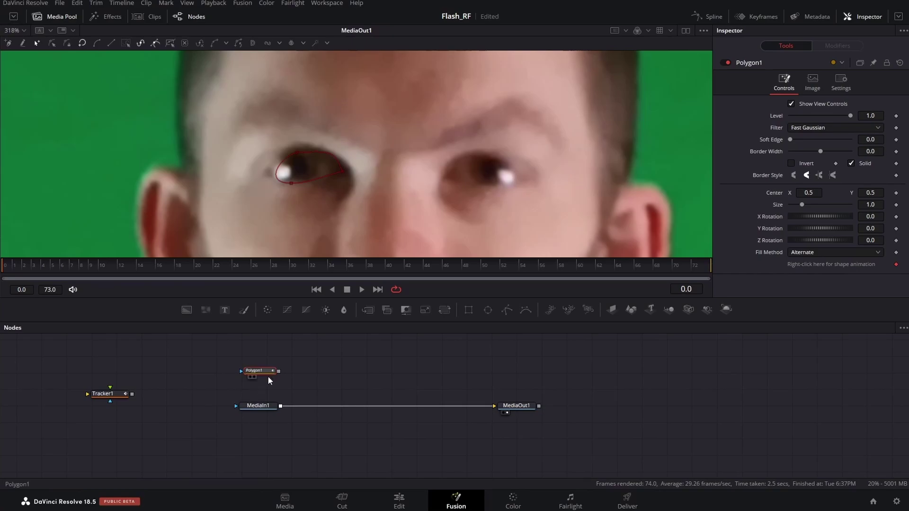
left_click_drag(268, 376, 268, 376)
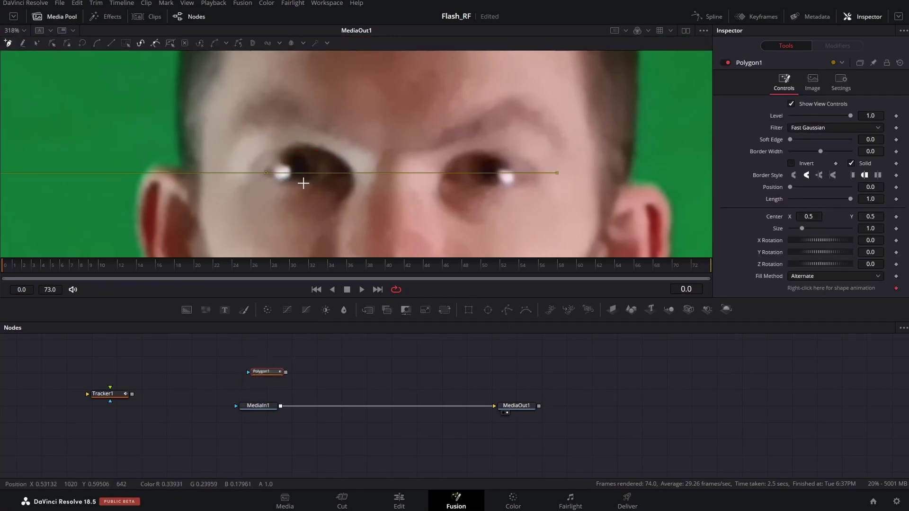
Redraw a closed four-point outline around the left eye and fit the upper-lid point
left_click(304, 183)
left_click(347, 173)
left_click(313, 152)
left_click(266, 173)
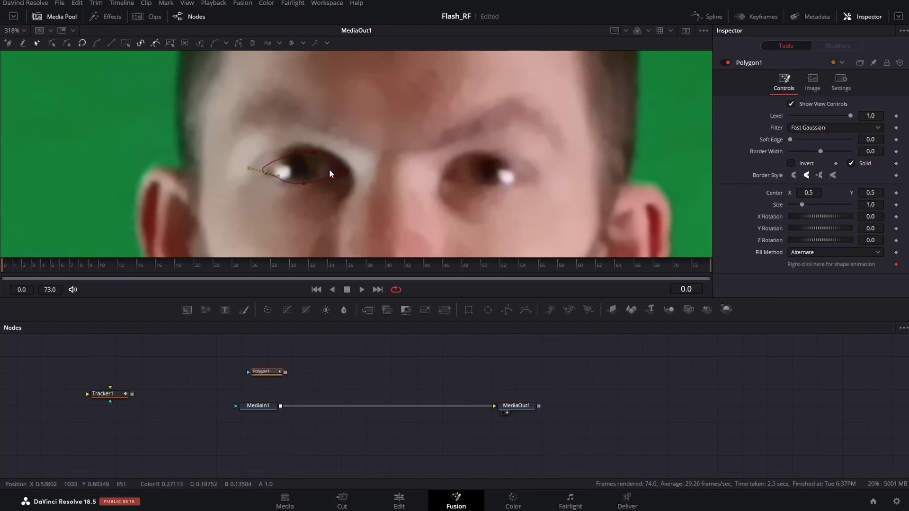
left_click_drag(313, 153, 305, 149)
Adjust the lower-lid tangent and check the mask at frame 45
left_click(266, 172)
left_click(303, 182)
left_click_drag(320, 184, 334, 186)
left_click(347, 172)
left_click(330, 184)
left_click(344, 168)
left_click(269, 171)
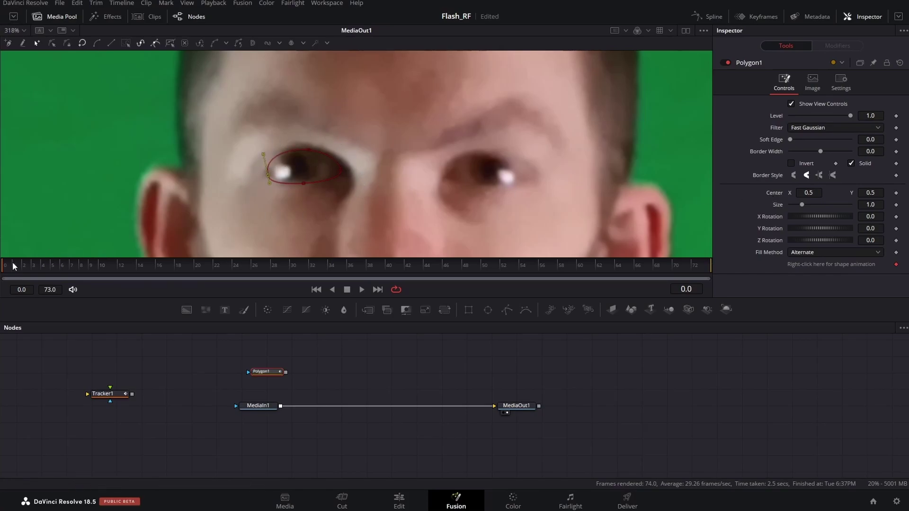
left_click_drag(16, 263, 337, 266)
left_click(334, 289)
left_click(316, 290)
Connect Polygon1's Center to Tracker1's Tracker1 path position
right_click(772, 190)
mouse_move(797, 243)
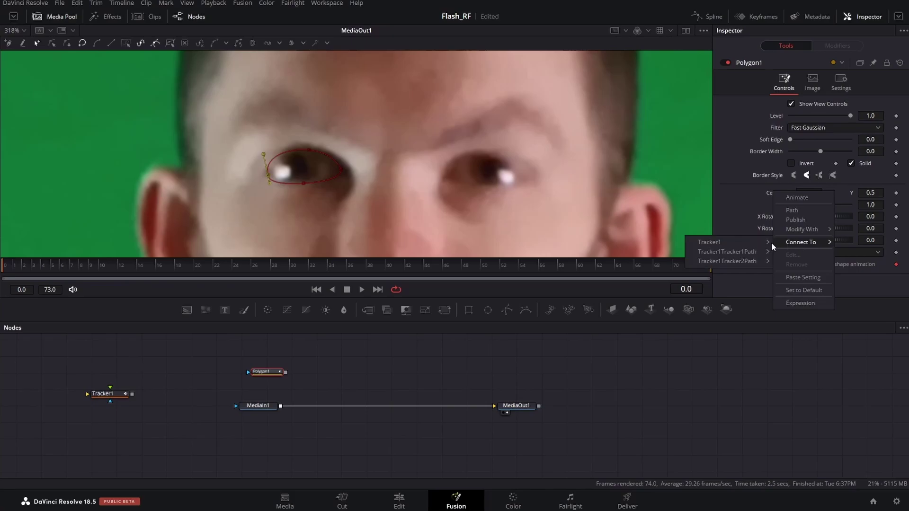
mouse_move(753, 252)
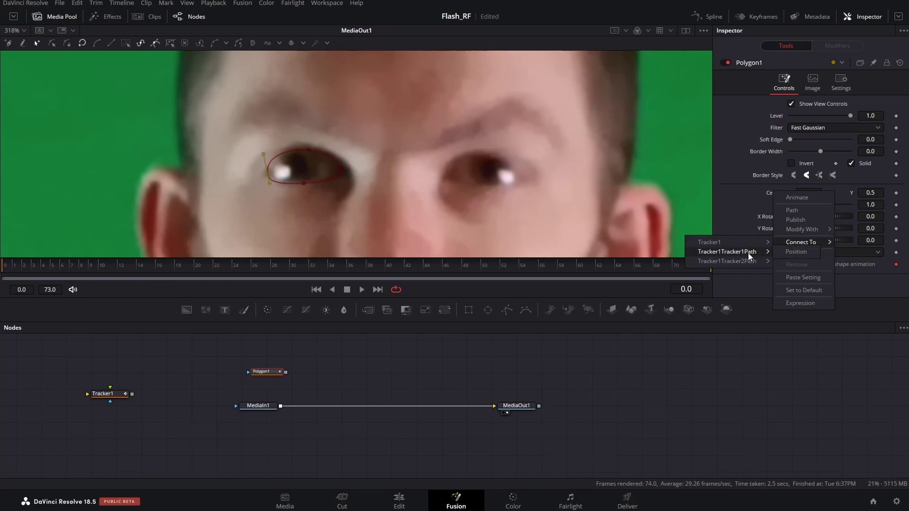
left_click(796, 253)
scroll(395, 136, "down", 5)
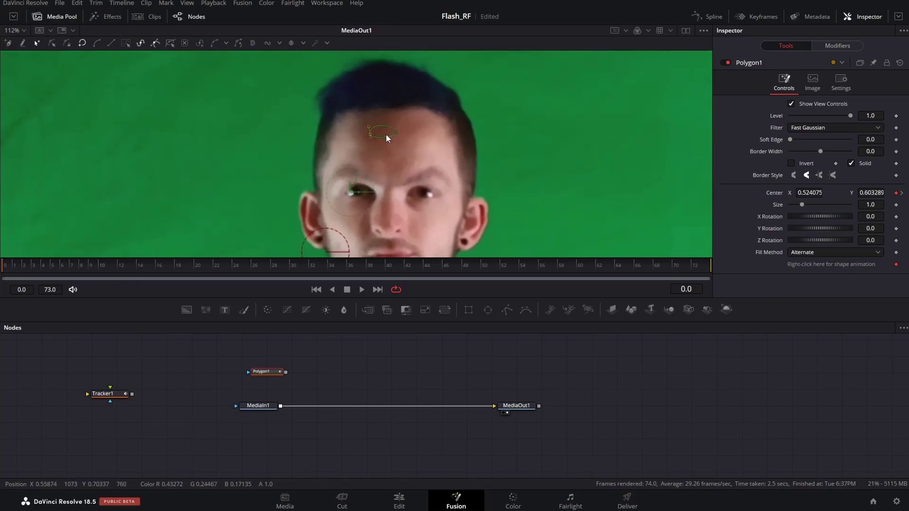
Drag the polygon points back over the left eye and check the mask at frame 54
left_click_drag(417, 115, 354, 198)
scroll(358, 194, "up", 5)
scroll(368, 205, "up", 2)
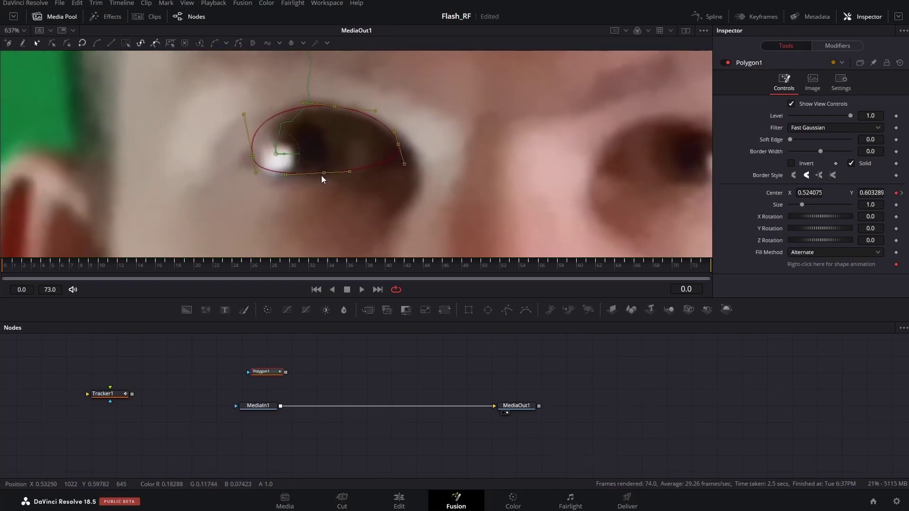
scroll(317, 177, "down", 3)
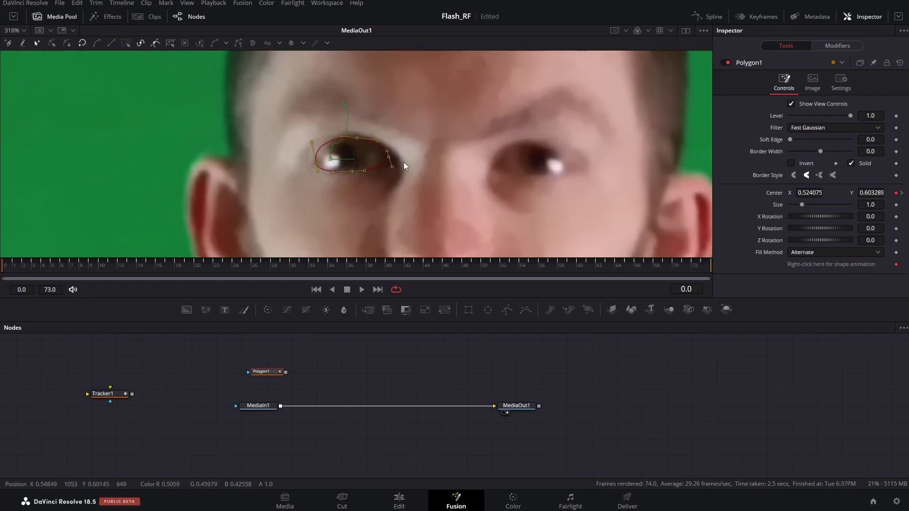
left_click_drag(348, 170, 344, 172)
left_click_drag(89, 264, 399, 280)
Add Polygon2 and draw a closed outline around the right eye
left_click(316, 290)
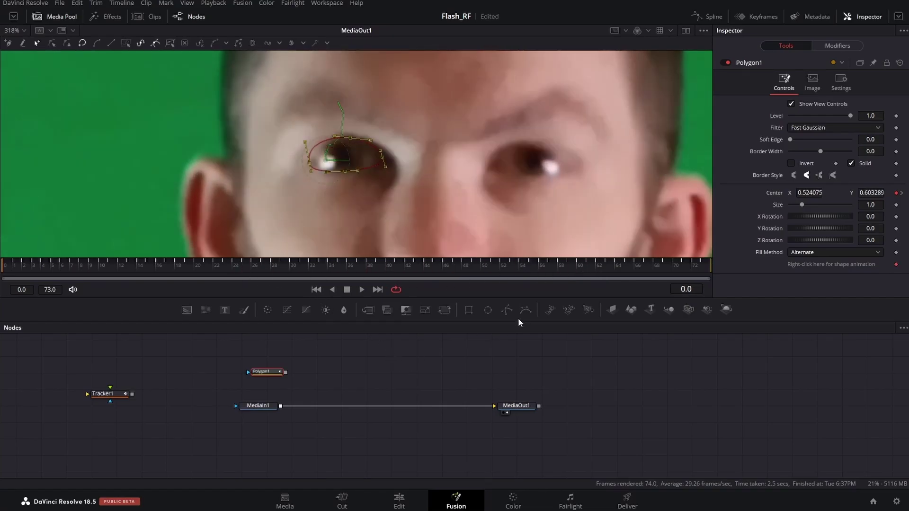
left_click_drag(508, 310, 342, 374)
left_click(493, 165)
left_click_drag(536, 177, 571, 168)
left_click(543, 148)
left_click(493, 166)
Reshape Polygon2's top and outer corner points to fit the eye
mouse_move(543, 146)
left_mouse_down()
mouse_move(523, 142)
mouse_move(553, 146)
left_mouse_up()
mouse_move(493, 165)
left_mouse_down()
mouse_move(495, 156)
mouse_move(493, 170)
left_mouse_up()
left_click_drag(571, 168, 555, 164)
left_click(527, 146)
left_click(526, 145)
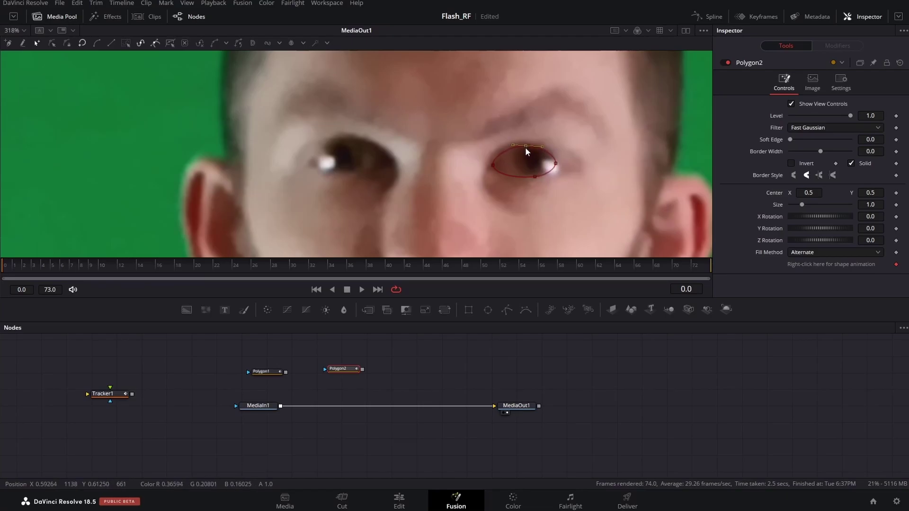
Link Polygon2's Center to Tracker1's Tracker2 path and save the project
right_click(773, 192)
mouse_move(807, 242)
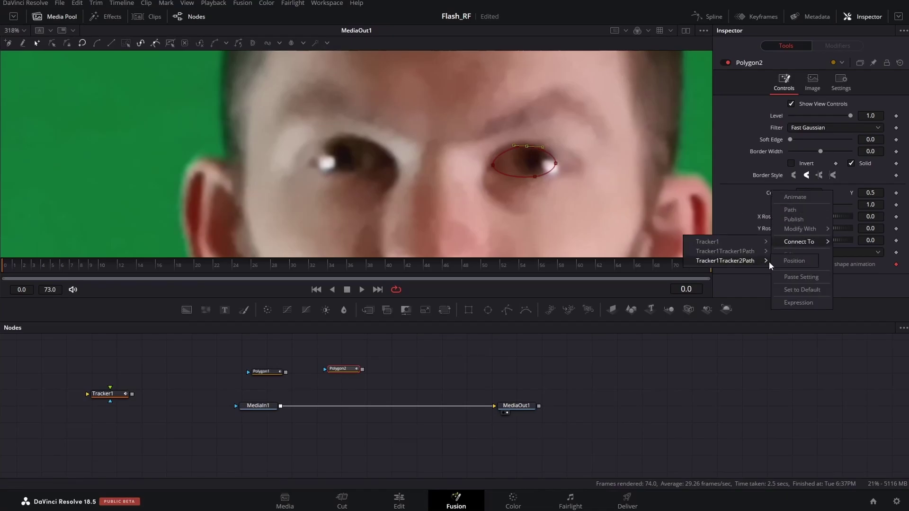
left_click(777, 261)
scroll(590, 175, "down", 2)
left_click_drag(590, 174, 444, 204)
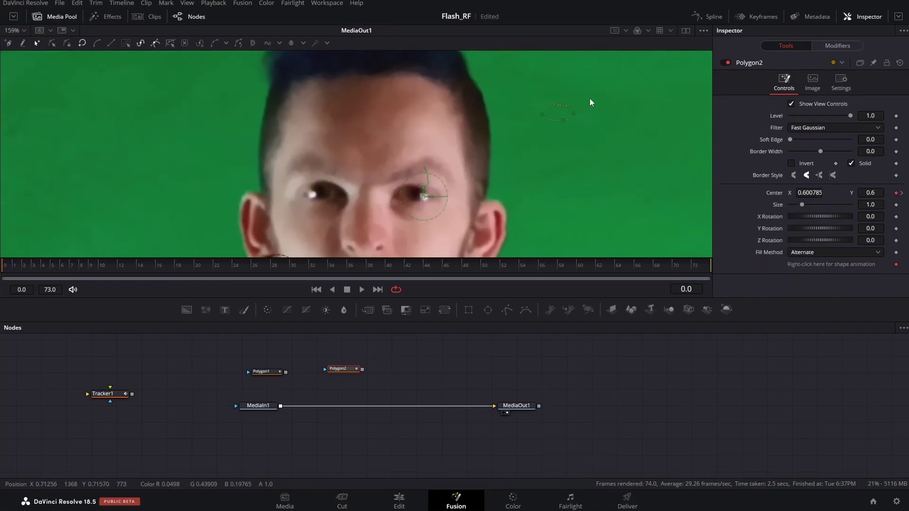
key("ctrl+s")
Play back to confirm Polygon2 follows the eye, then move both polygon nodes up-left
scroll(416, 201, "up", 4)
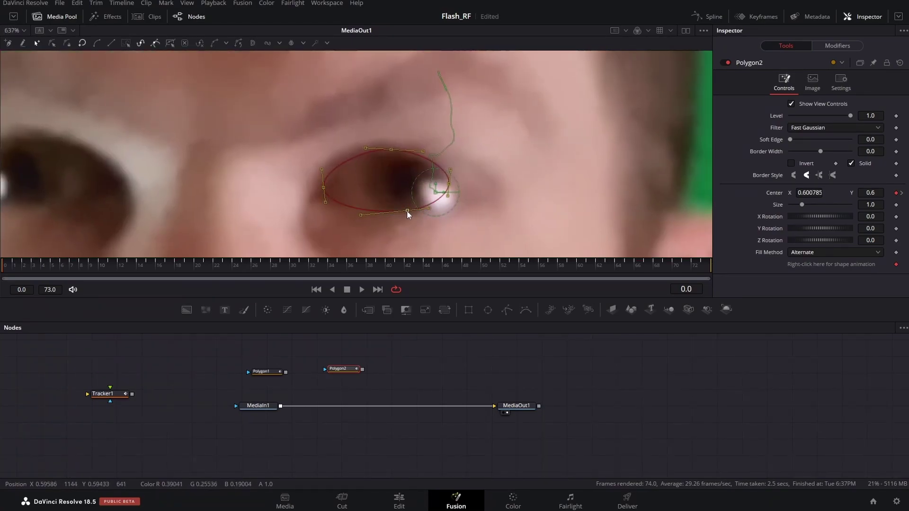
scroll(492, 192, "down", 1)
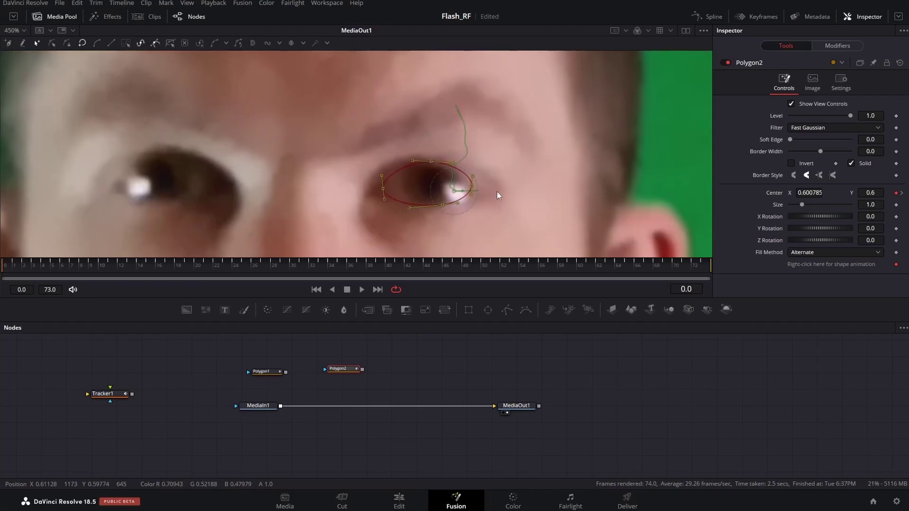
scroll(497, 189, "down", 1)
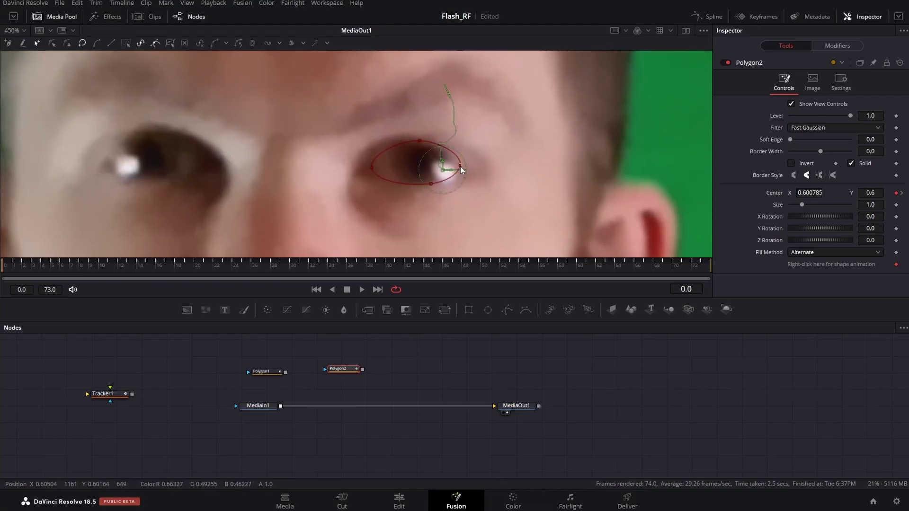
left_click(461, 166)
scroll(462, 161, "down", 3)
scroll(496, 202, "down", 2)
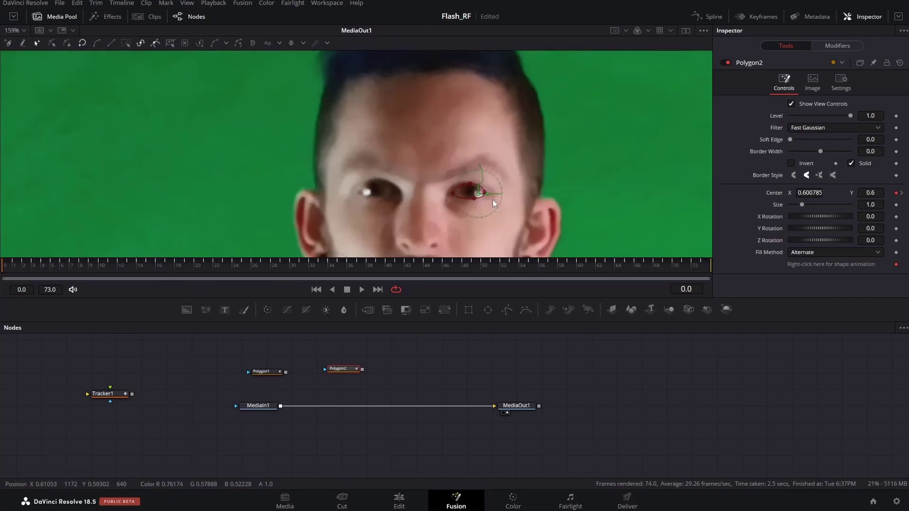
key("space")
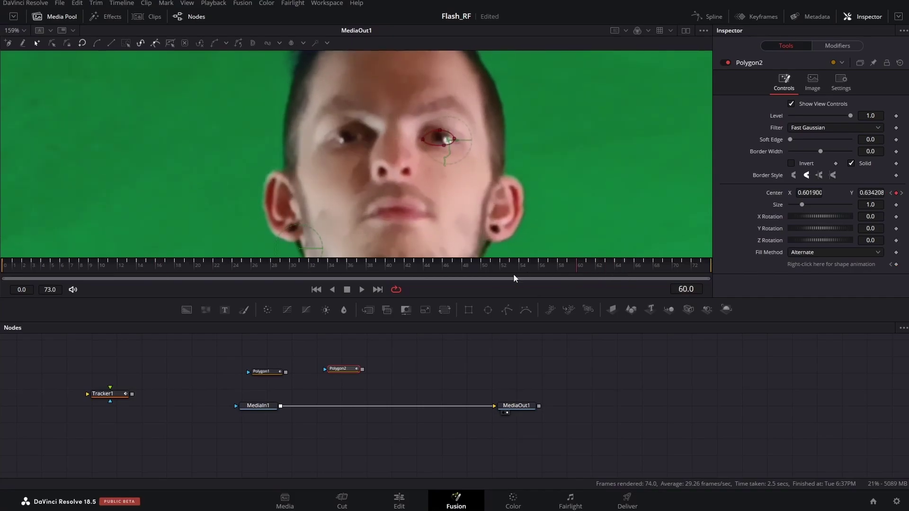
left_click(317, 289)
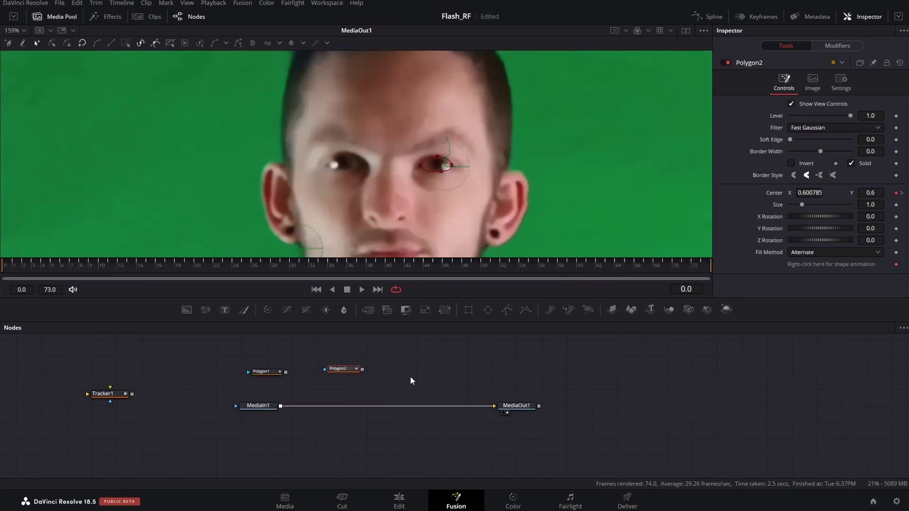
left_click_drag(368, 363, 209, 386)
left_click_drag(259, 373, 110, 358)
Add a Background node via the 'back' search and merge it over MediaIn1 through Merge1
left_click(257, 366)
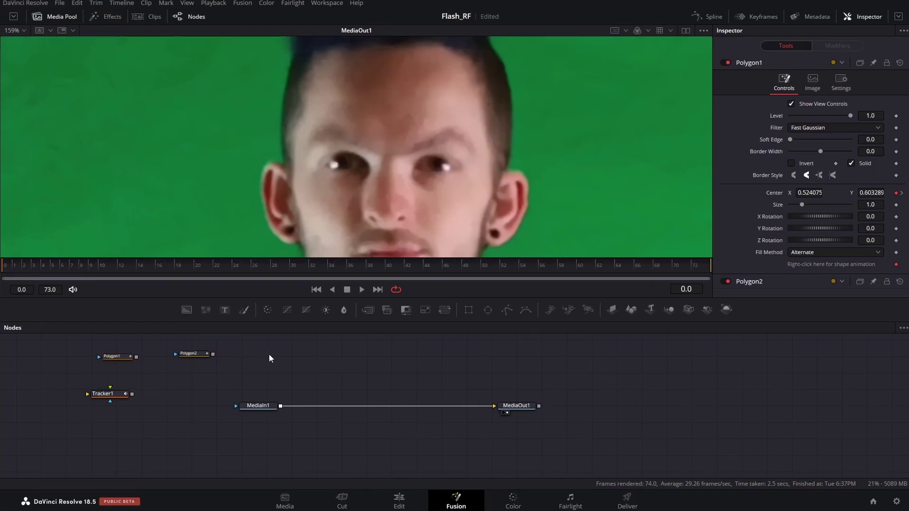
key("shift+space")
type("back")
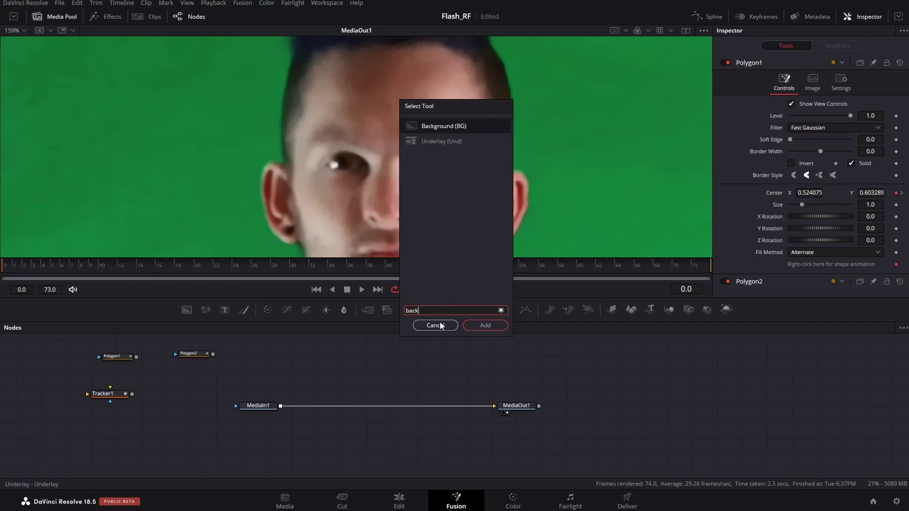
key("Return")
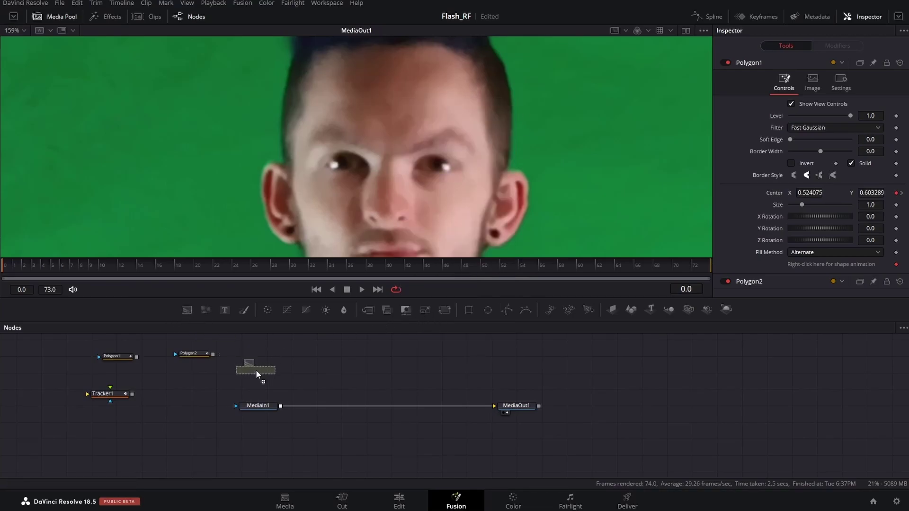
left_click(256, 371)
left_click_drag(278, 370, 293, 368)
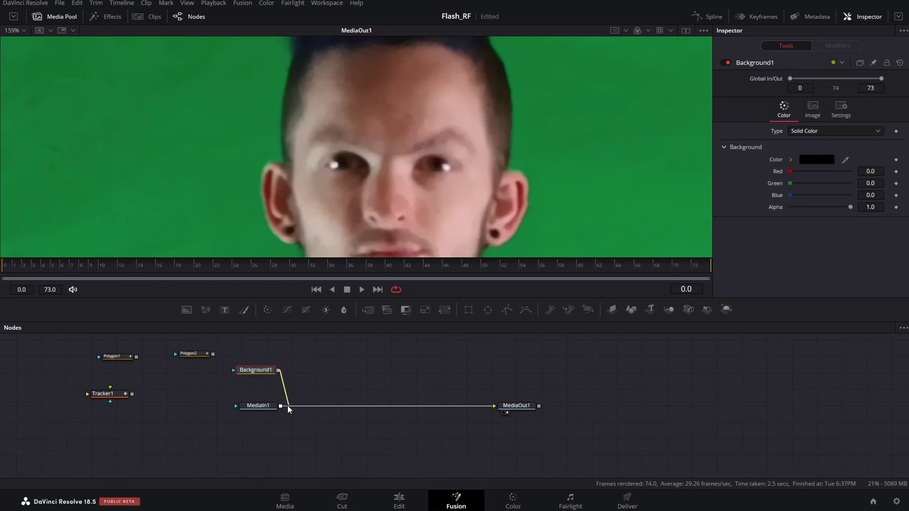
left_click_drag(288, 408, 282, 407)
left_click_drag(248, 372, 251, 367)
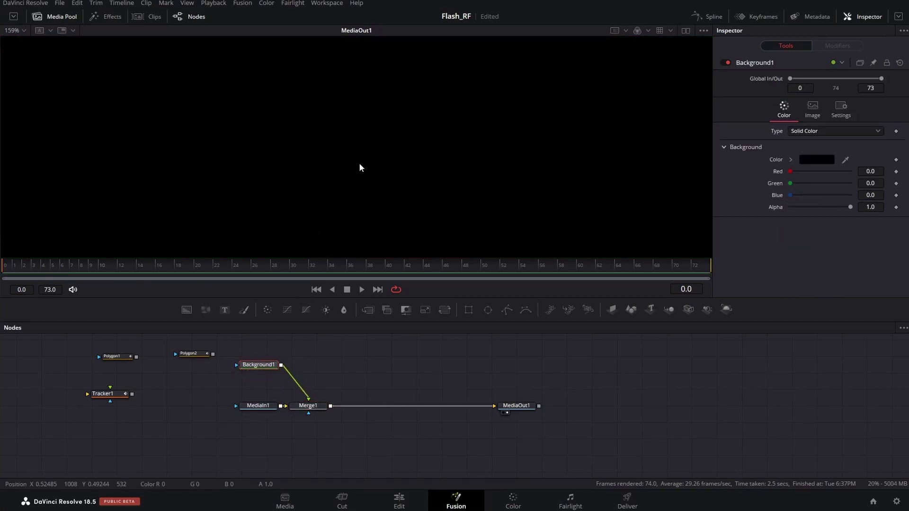
scroll(359, 161, "down", 5)
scroll(359, 161, "up", 4)
scroll(359, 179, "down", 4)
scroll(364, 177, "up", 3)
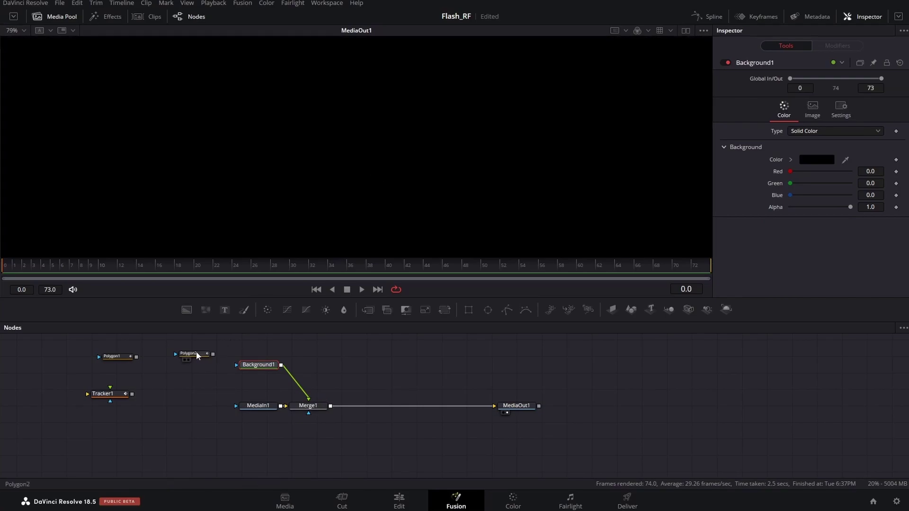
Wire Polygon2 into Background1's mask input and Polygon1 into Polygon2
left_click_drag(213, 354, 241, 365)
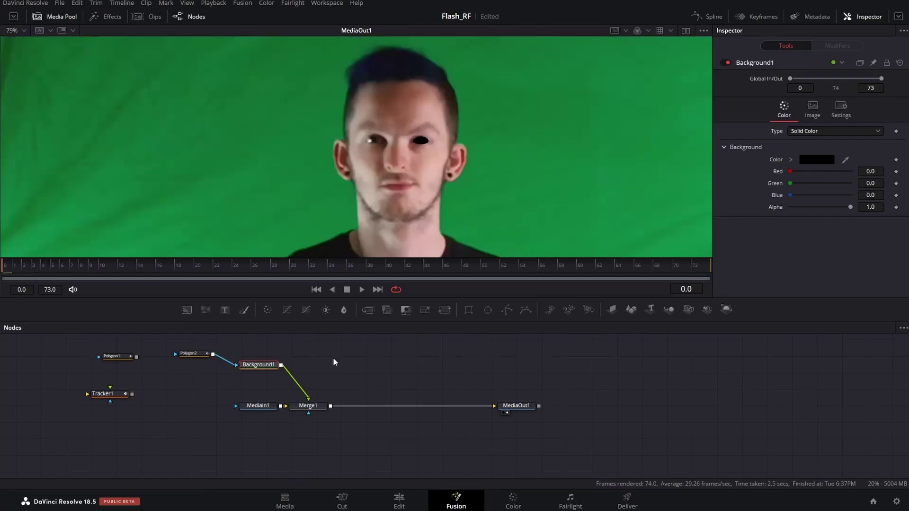
scroll(454, 120, "up", 5)
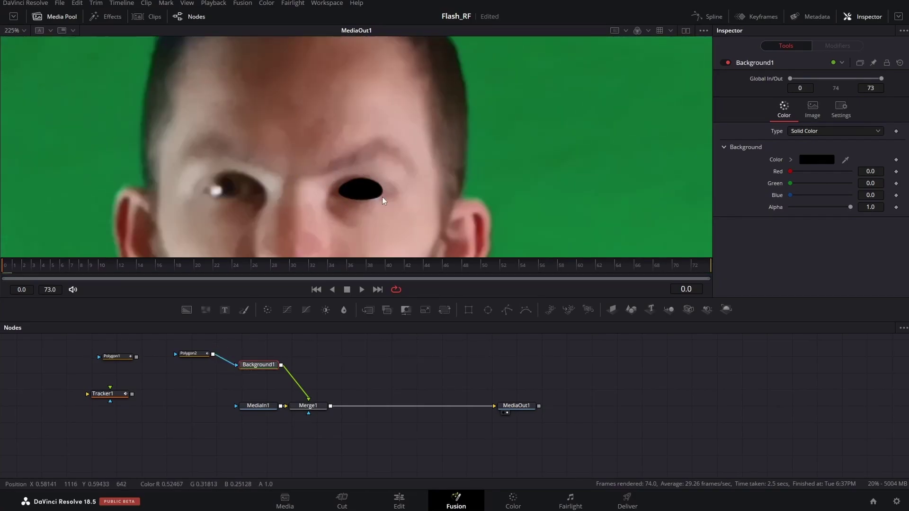
scroll(420, 184, "down", 3)
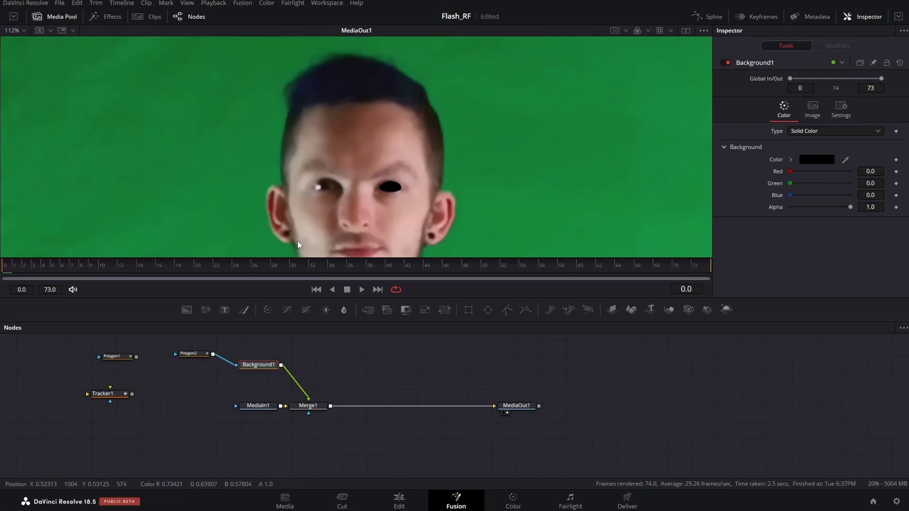
left_click(122, 358)
left_click_drag(137, 357, 191, 355)
left_click(342, 355)
Scrub and play the clip to verify the eye masks, then align the polygon nodes
scroll(377, 174, "down", 2)
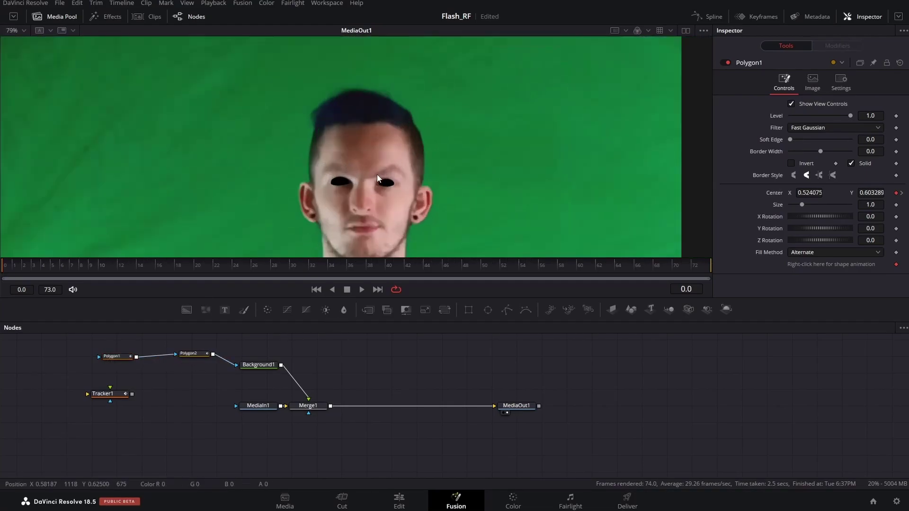
left_click_drag(22, 264, 405, 265)
left_click(316, 290)
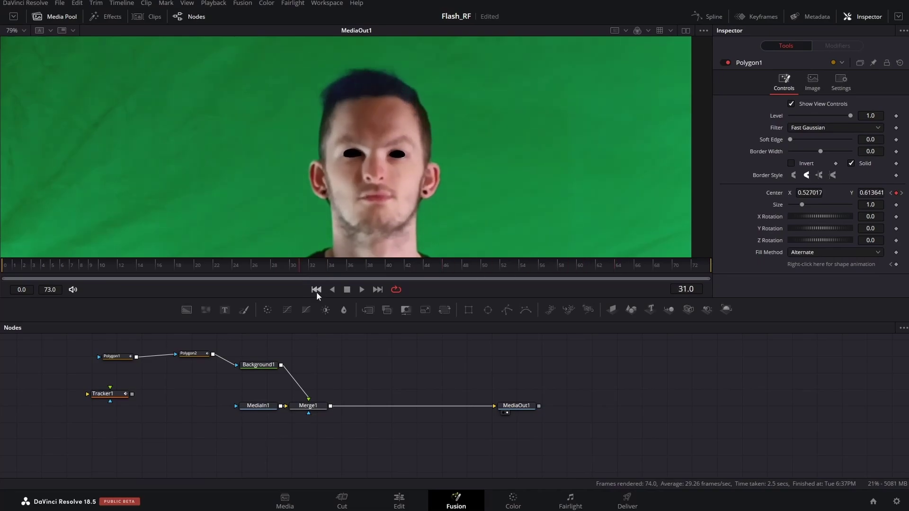
left_click(360, 289)
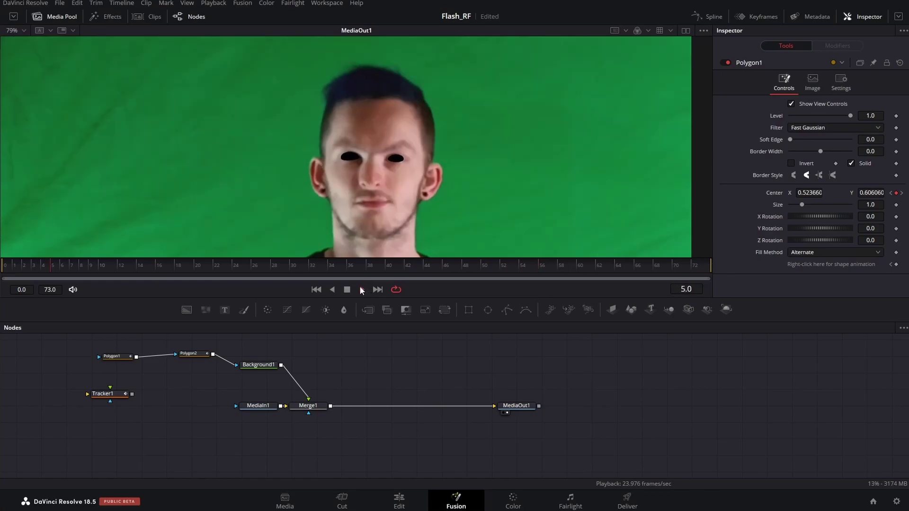
left_click(347, 289)
left_click(316, 290)
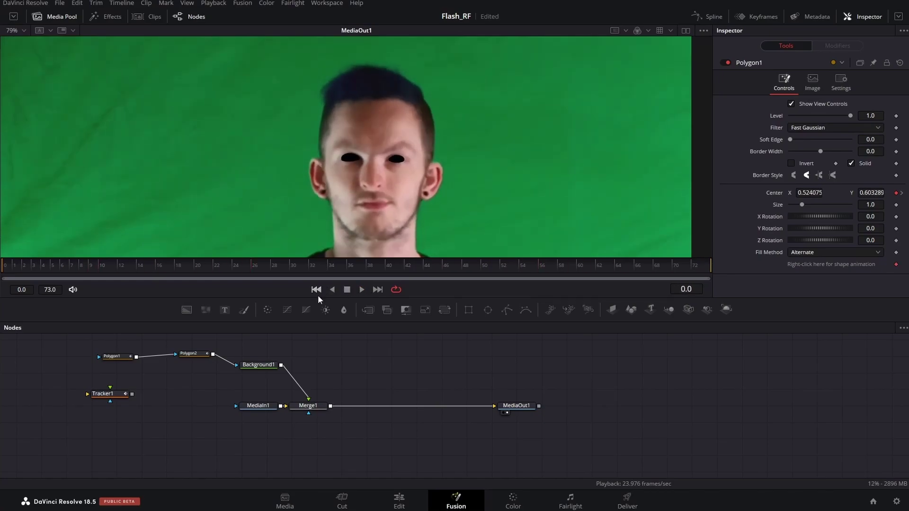
left_click_drag(187, 356, 197, 363)
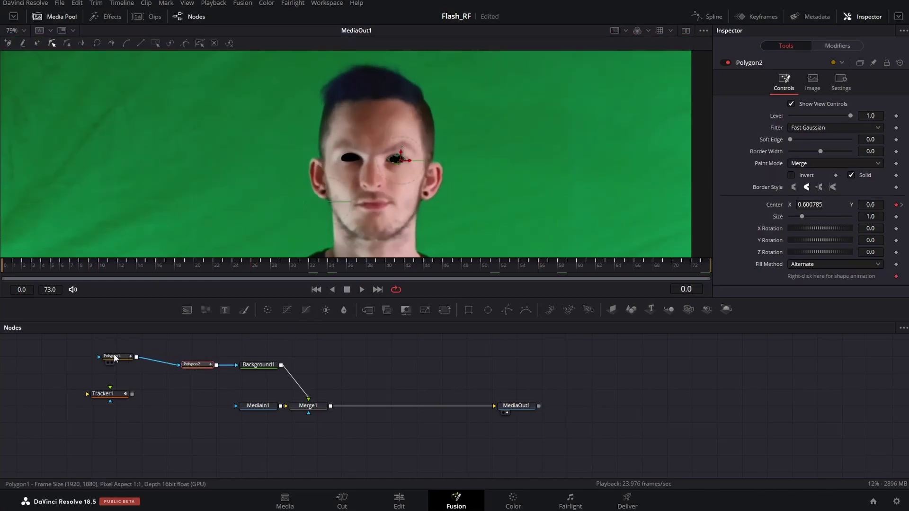
left_click_drag(113, 354, 122, 366)
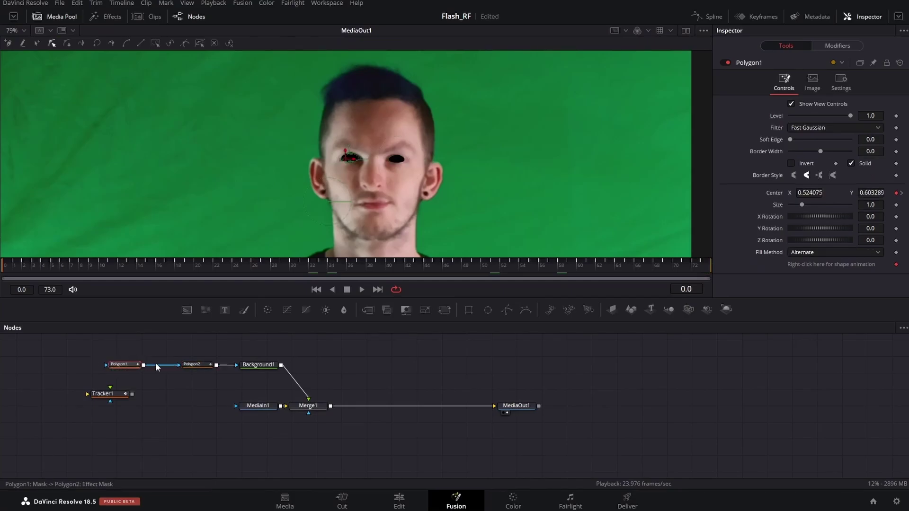
left_click(249, 366)
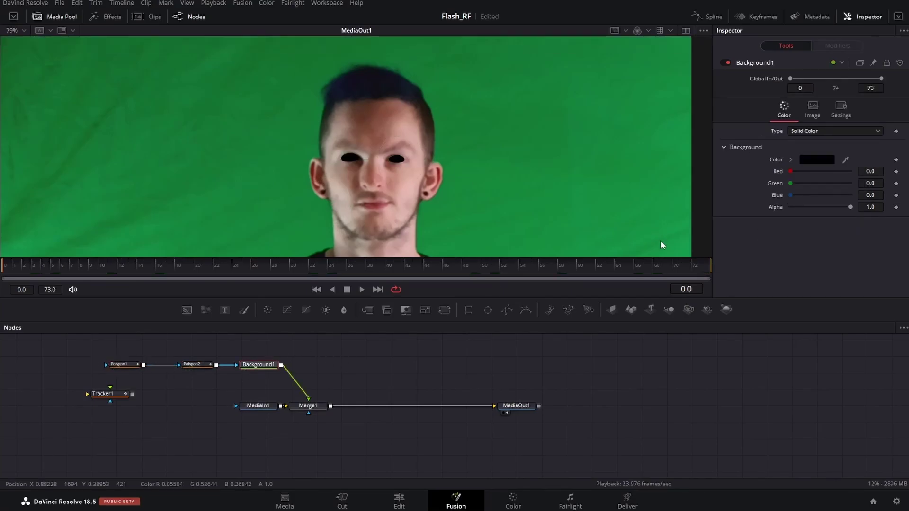
Change Background1's colour from black to white
left_click(818, 160)
left_click_drag(564, 238, 573, 190)
left_click(561, 339)
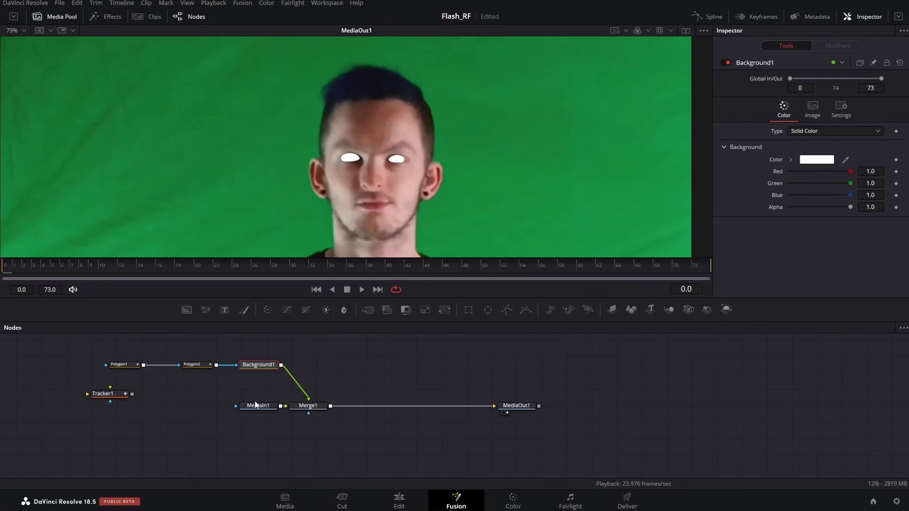
Set Polygon1's Soft Edge to 0.00457 and Border Width to 0.0049, then fit the frame
left_click(117, 365)
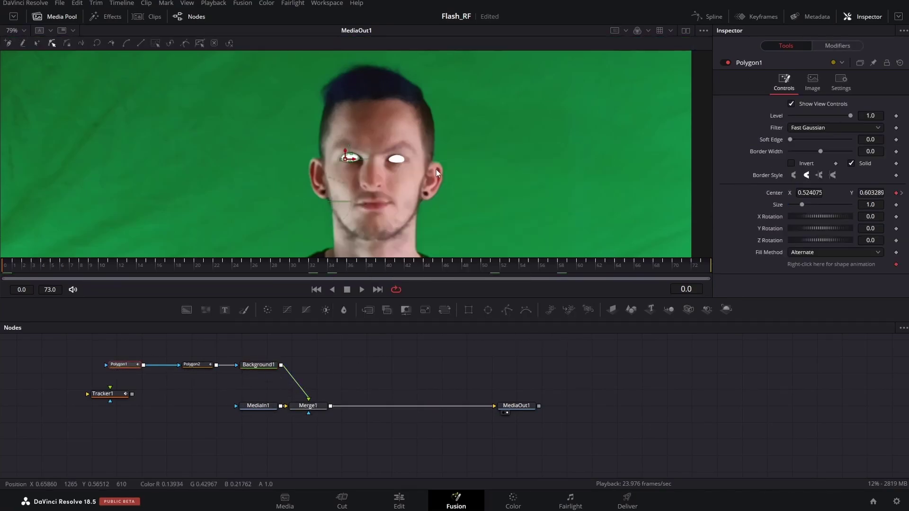
scroll(432, 167, "up", 6)
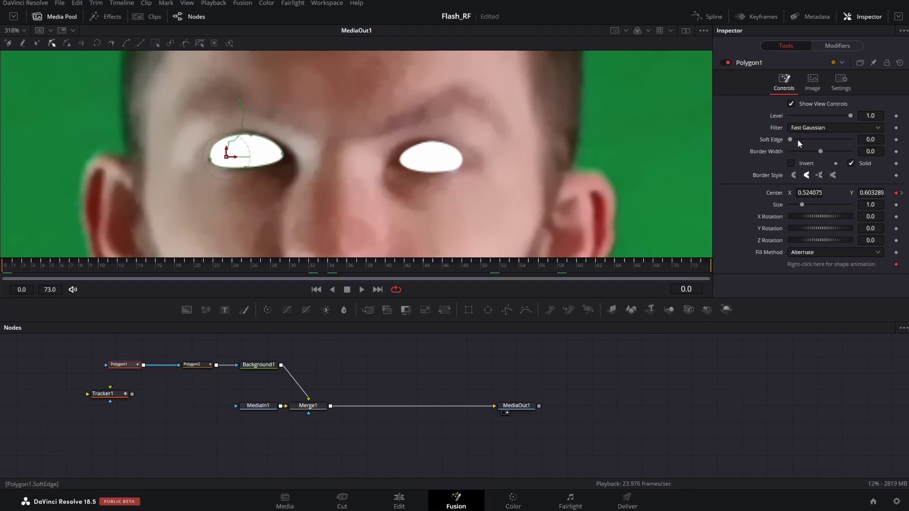
left_click_drag(792, 139, 805, 141)
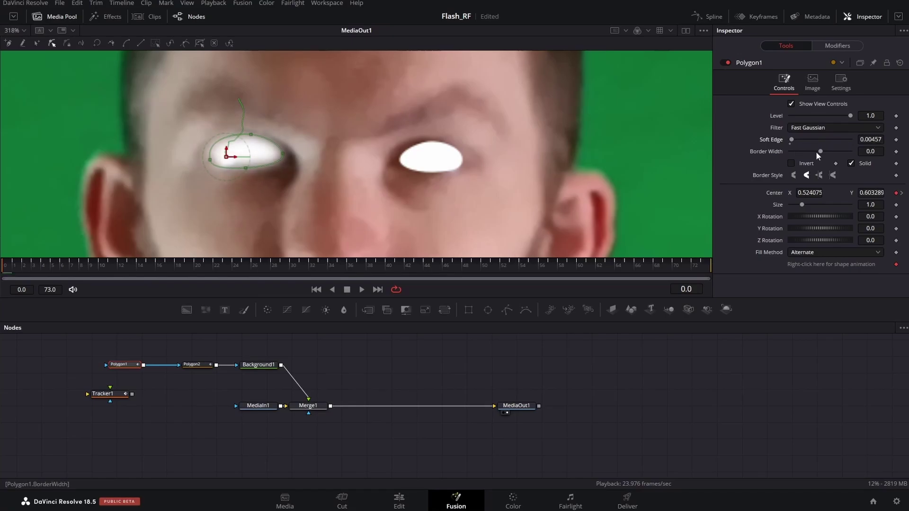
left_click_drag(821, 154, 812, 154)
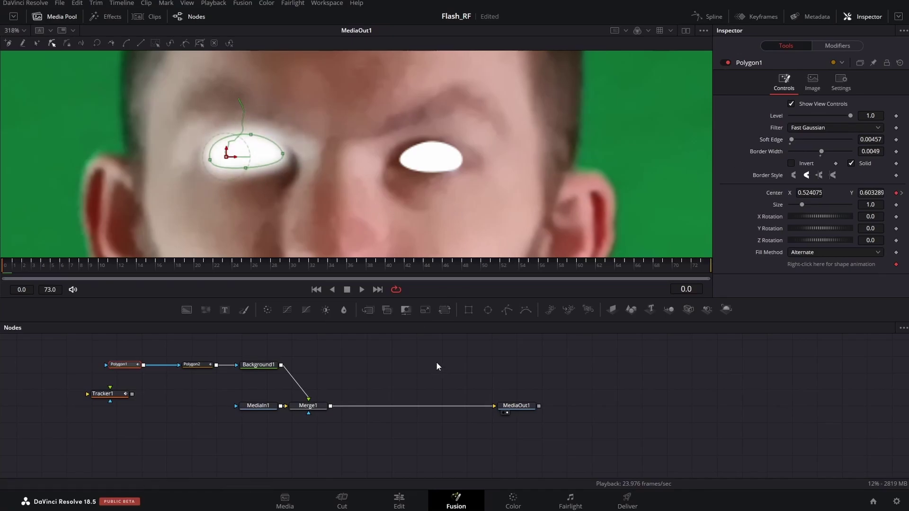
key("ctrl+f")
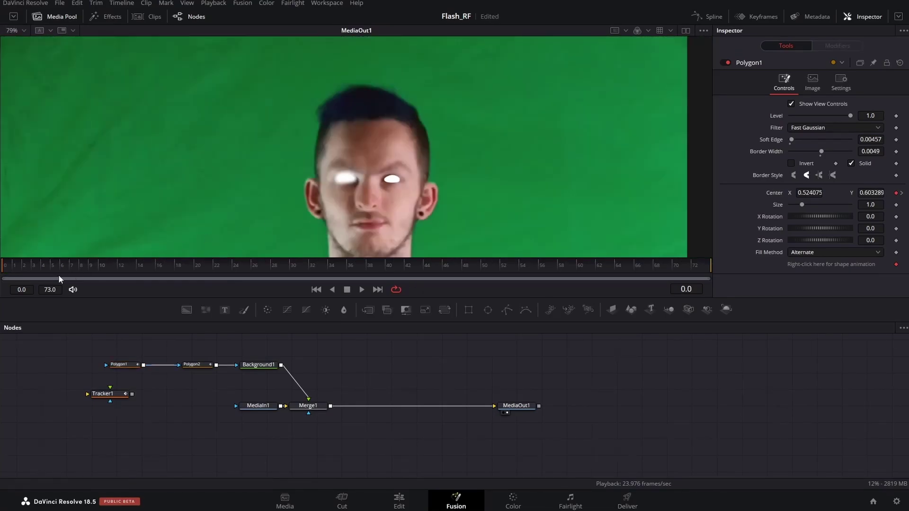
Copy Polygon1's 0.00457 Soft Edge onto the right-eye mask Polygon2
left_click_drag(53, 274, 71, 279)
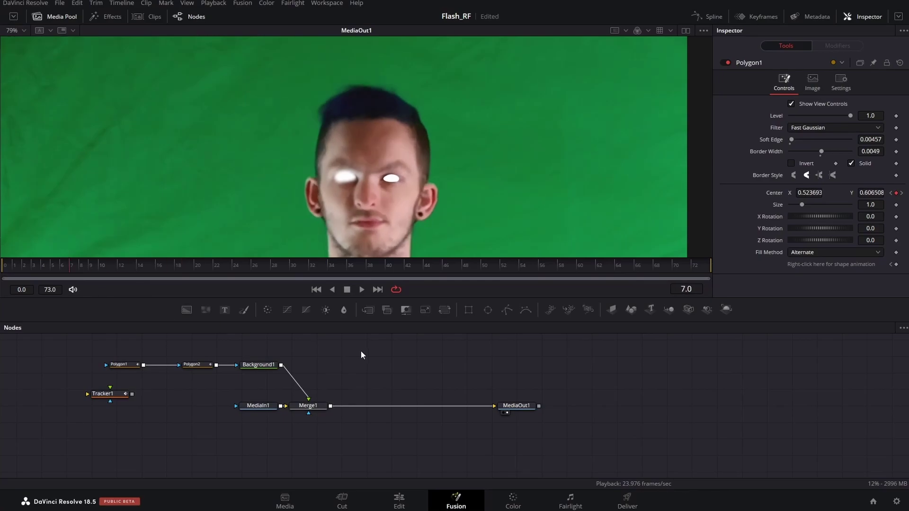
left_click(316, 289)
left_click(198, 365)
left_click(124, 365)
scroll(394, 193, "up", 6)
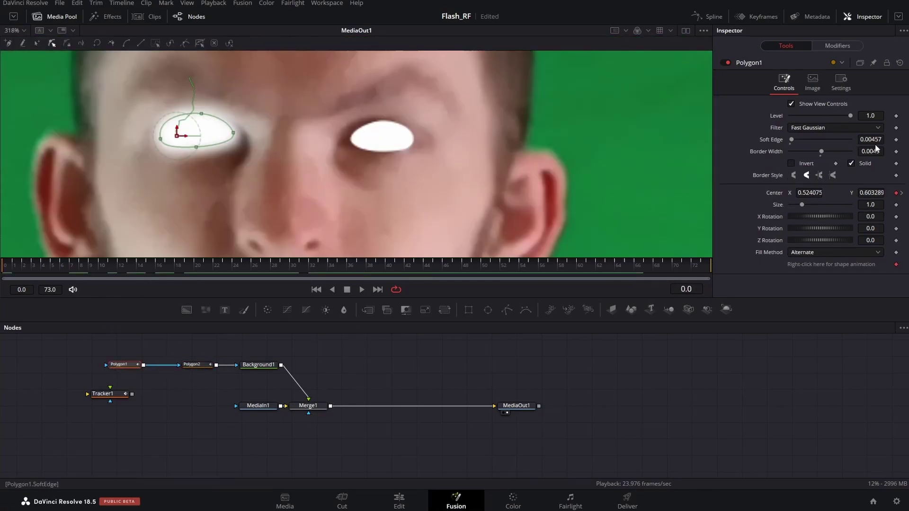
left_click(875, 139)
left_click(197, 364)
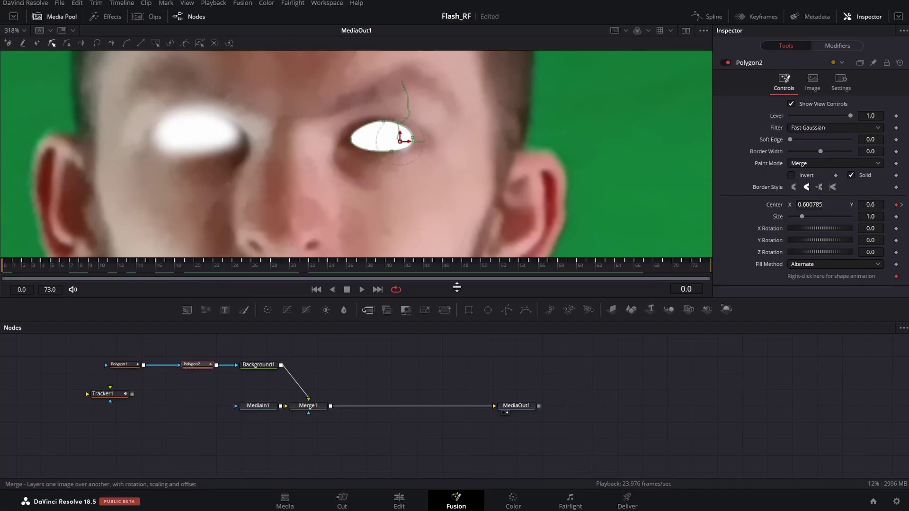
left_click(869, 139)
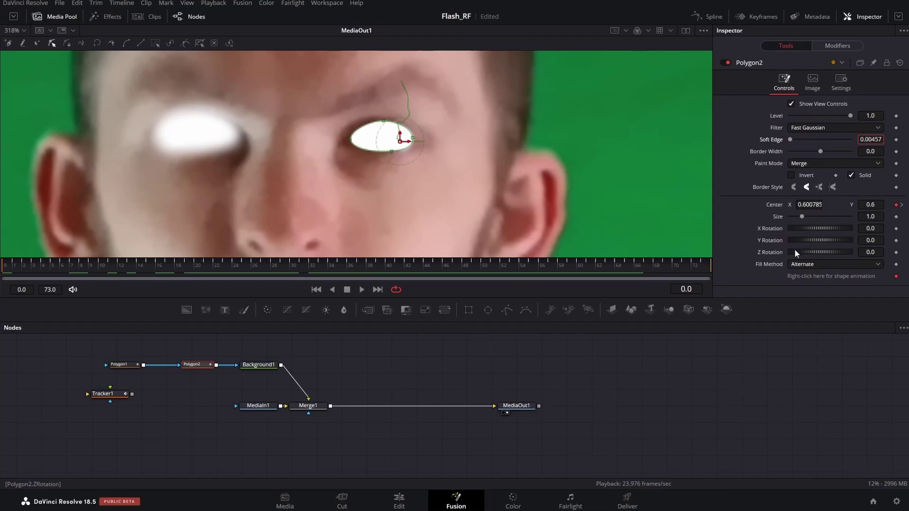
key("Tab")
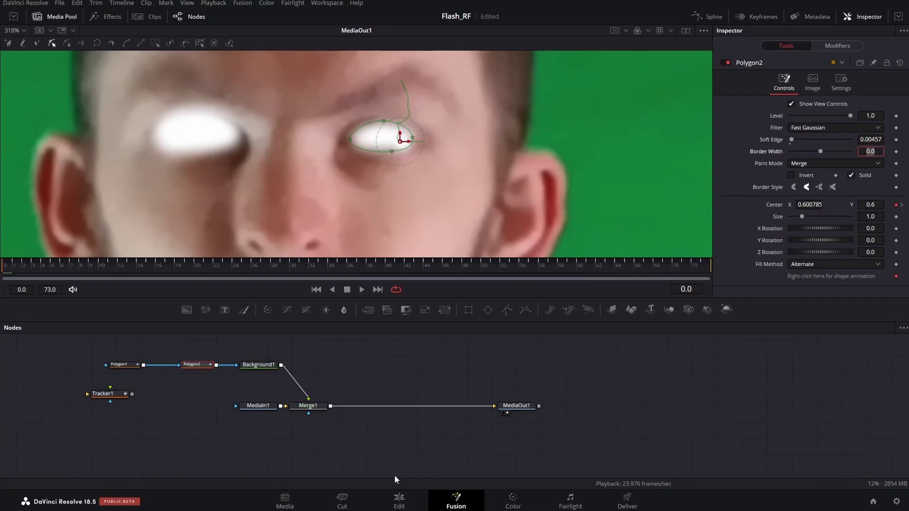
Match Polygon2's Border Width to Polygon1's value of 0.0049
left_click(125, 364)
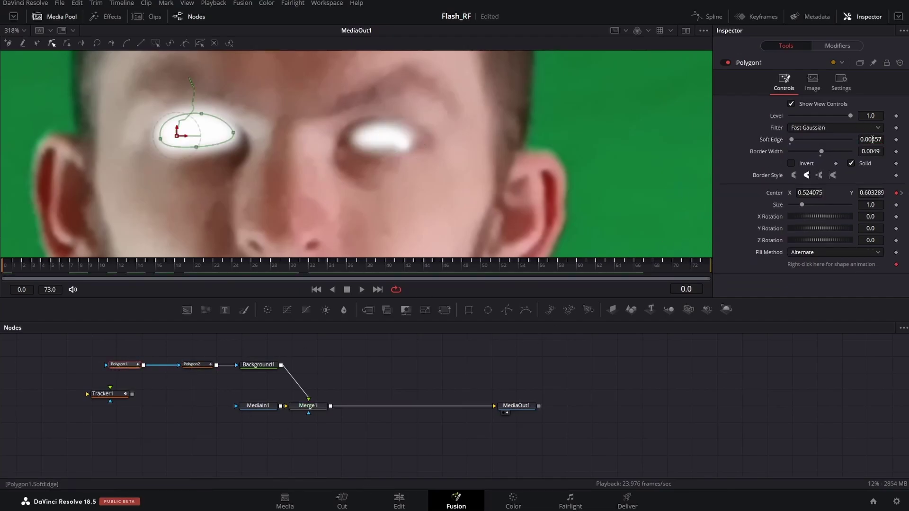
key("Tab")
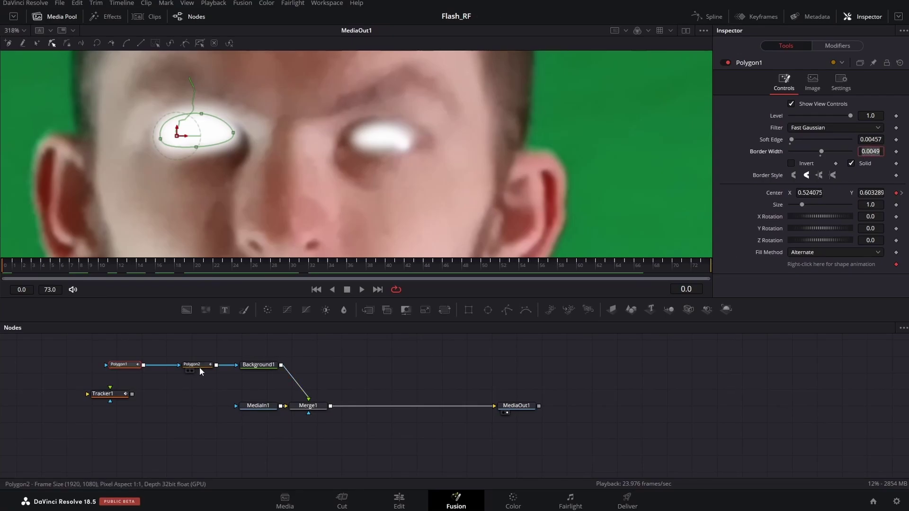
left_click(200, 365)
left_click(875, 152)
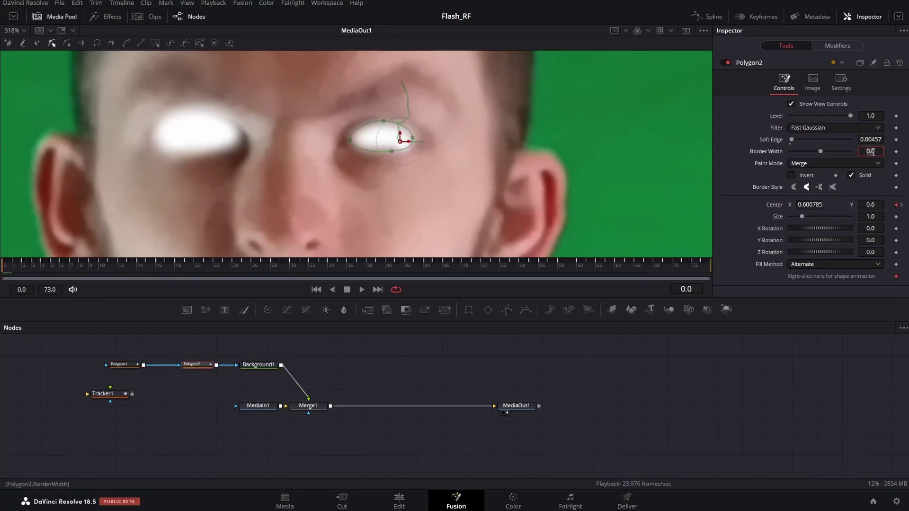
type("049")
key("Return")
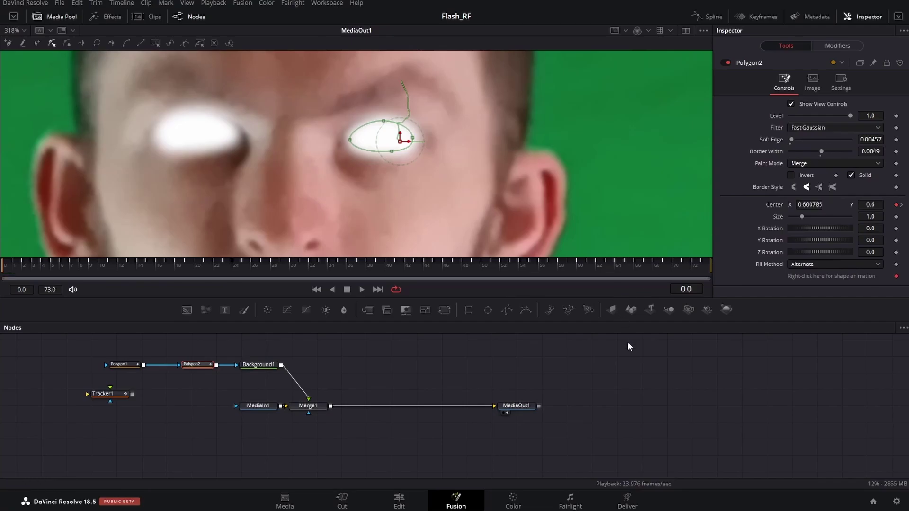
left_click(623, 345)
scroll(484, 196, "down", 3)
Scrub and play the clip from the first frame to review the eye-mask tracking
scroll(476, 208, "up", 2)
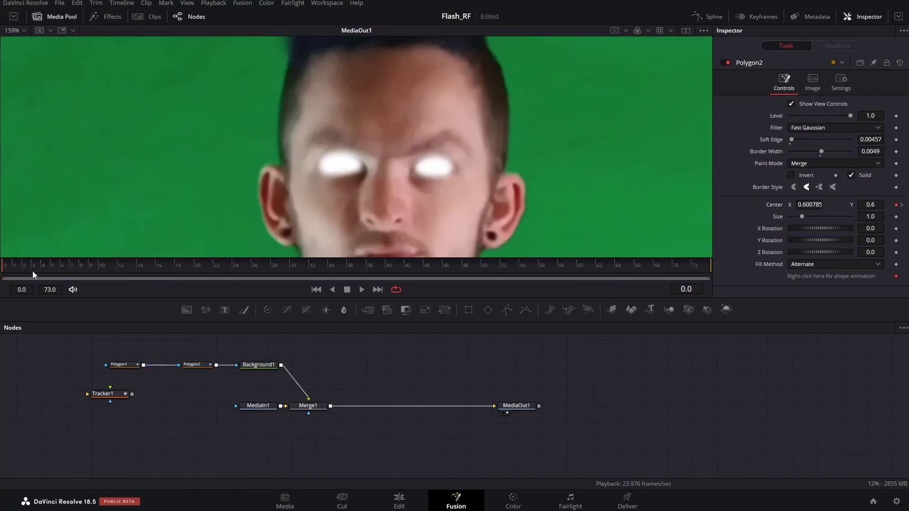
left_click_drag(490, 264, 238, 263)
left_click(316, 290)
key("space")
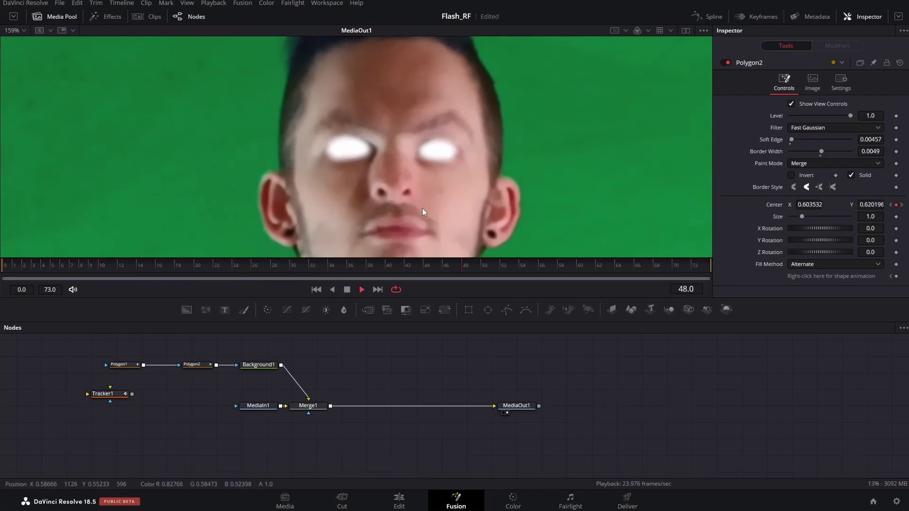
key("space")
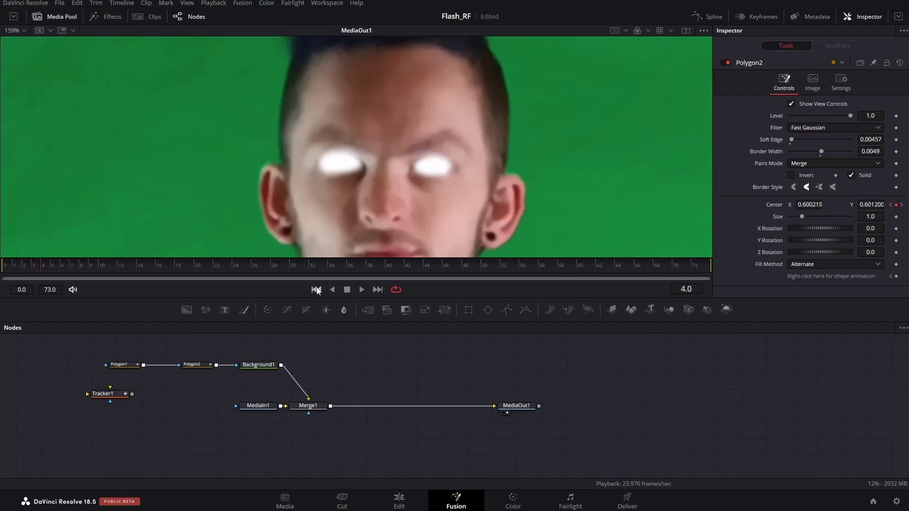
key("Home")
scroll(351, 370, "down", 4)
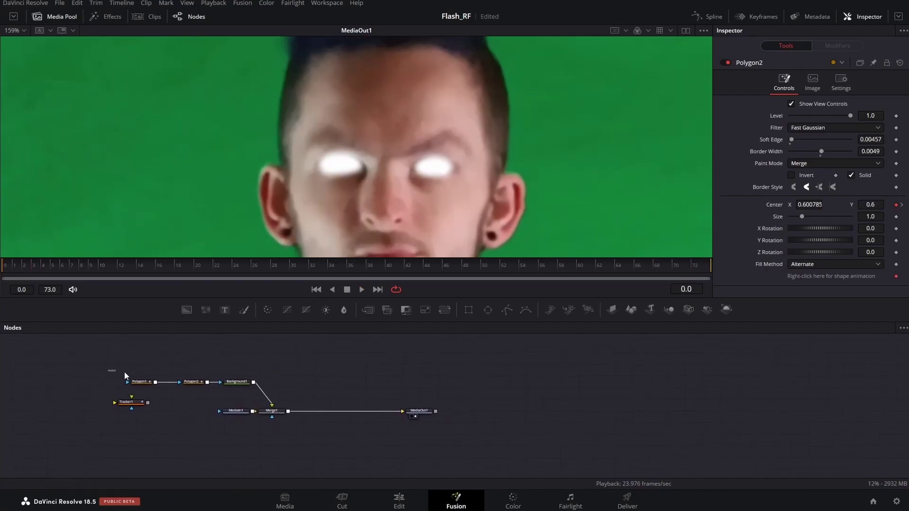
Move Polygon1, Polygon2 and Background1 up and right in the node graph
left_click_drag(109, 370, 277, 354)
left_click(341, 370)
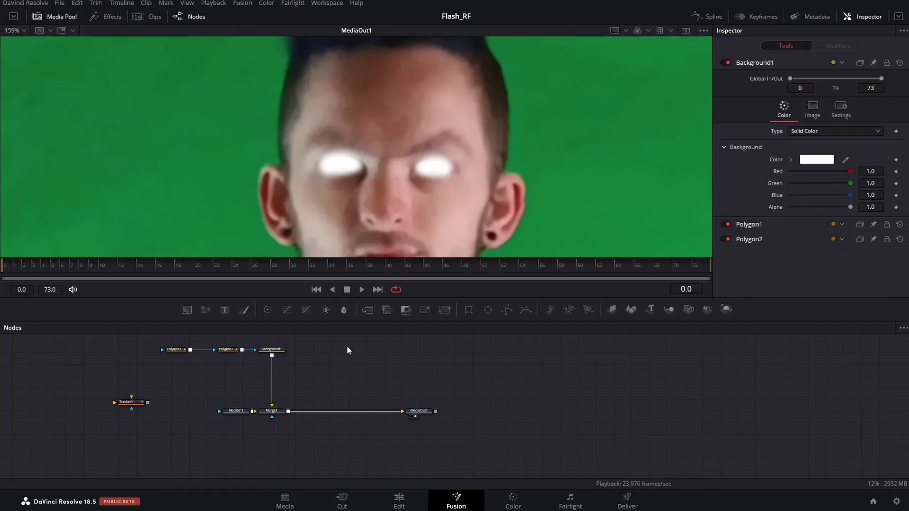
scroll(288, 376, "up", 2)
scroll(287, 384, "up", 1)
Set Background1's colour to red #ff3714 so both eyes turn red
left_click(258, 364)
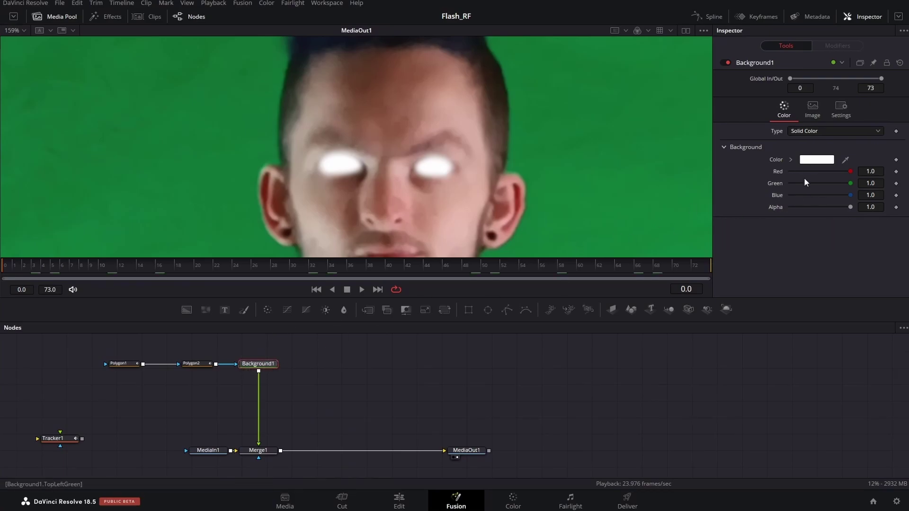
left_click(816, 159)
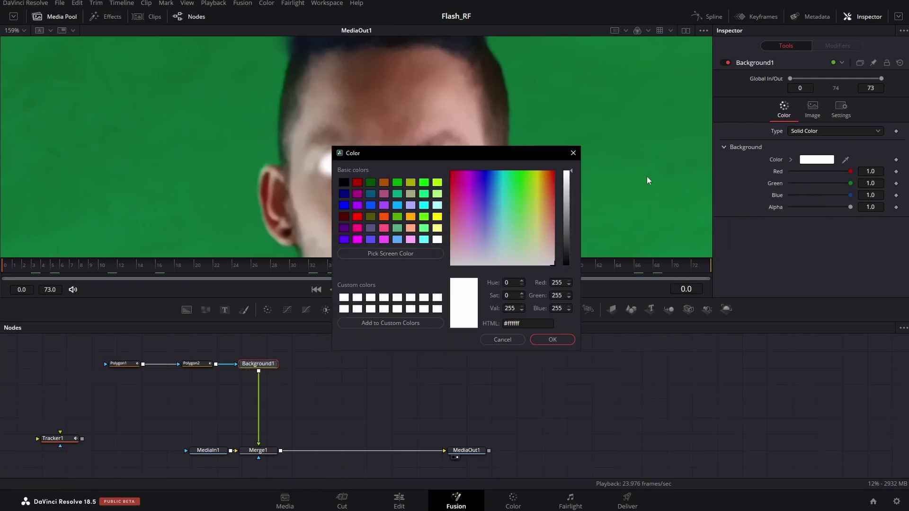
left_click(550, 185)
left_click(552, 178)
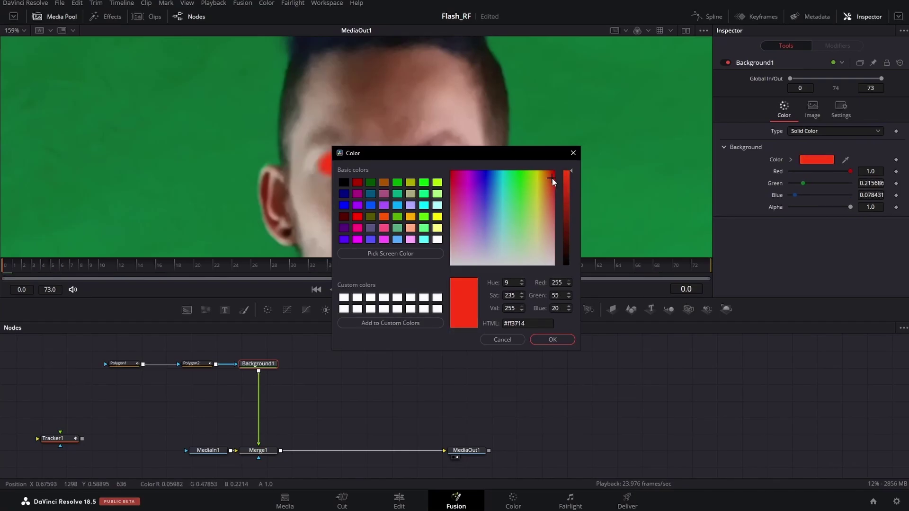
left_click(552, 339)
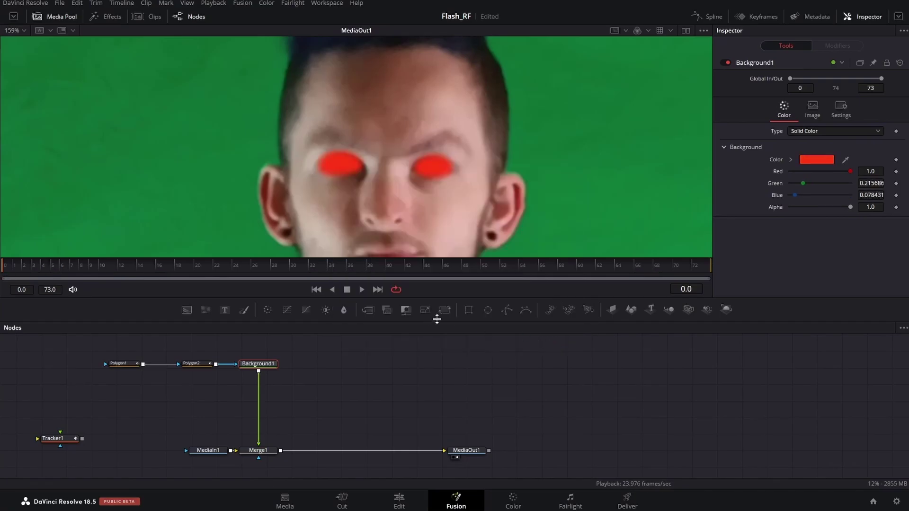
Bring up the tool search filtered for glow effects
scroll(515, 193, "down", 2)
scroll(512, 176, "right", 2)
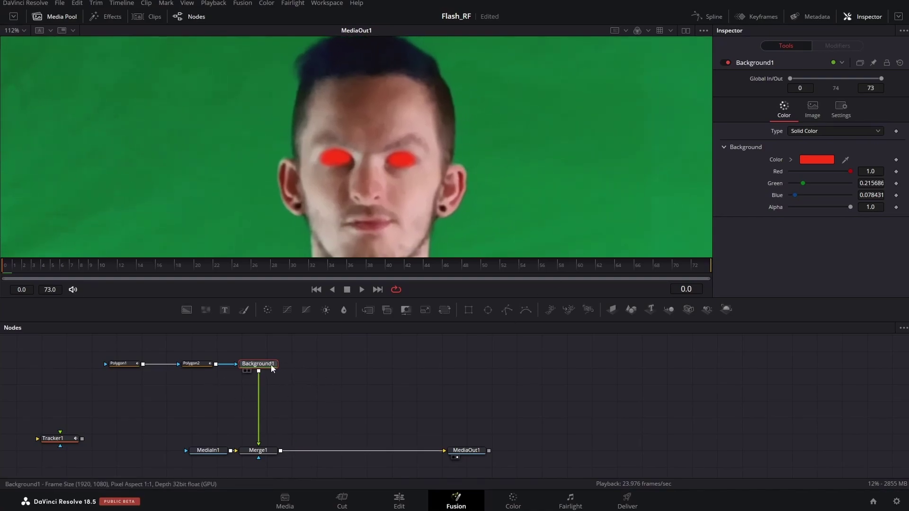
key("shift+space")
type("tracker")
type("glow")
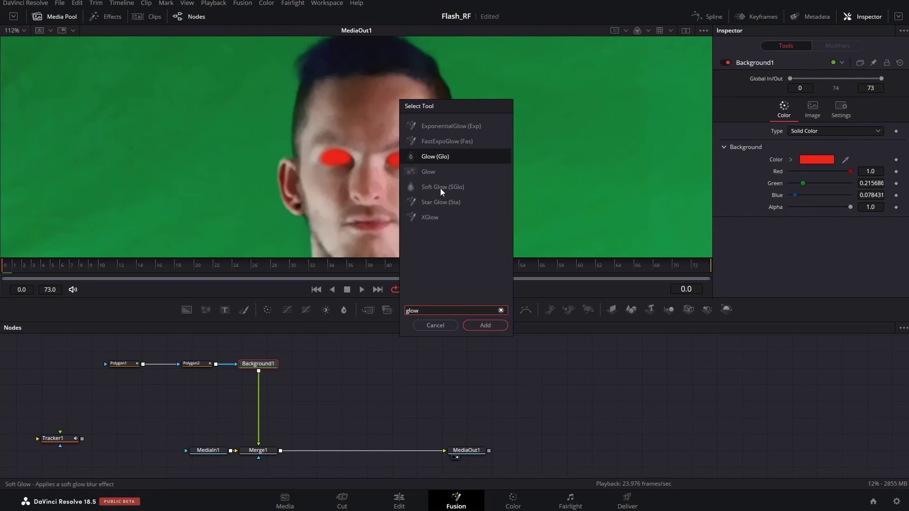
Add a Soft Glow node below Background1
left_click(439, 186)
left_click(486, 326)
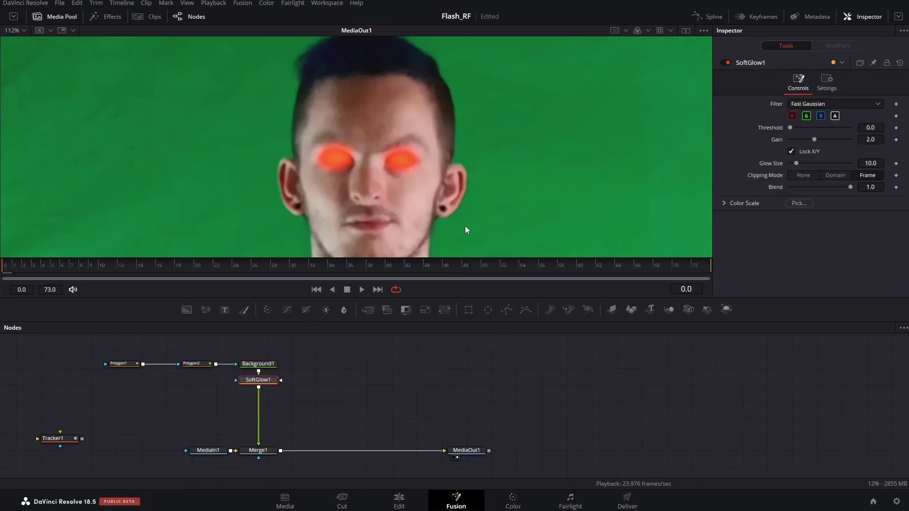
scroll(466, 217, "down", 2)
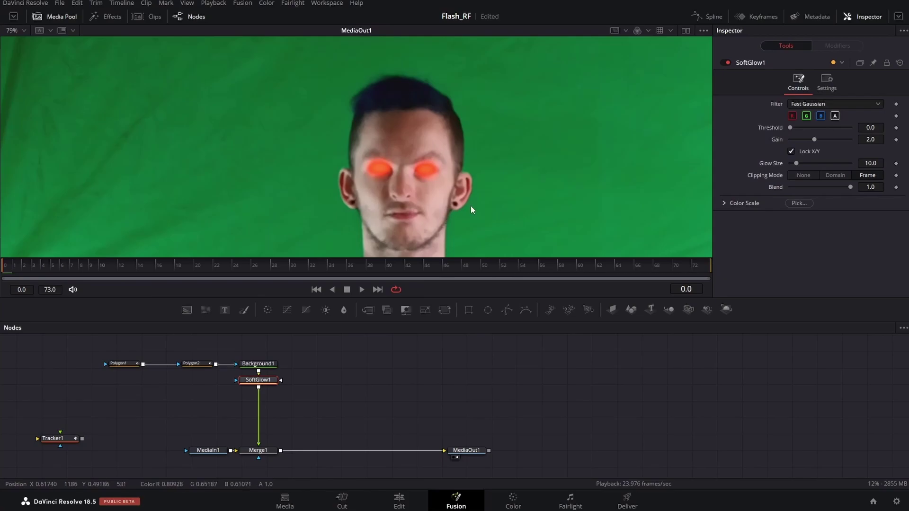
scroll(498, 207, "up", 2)
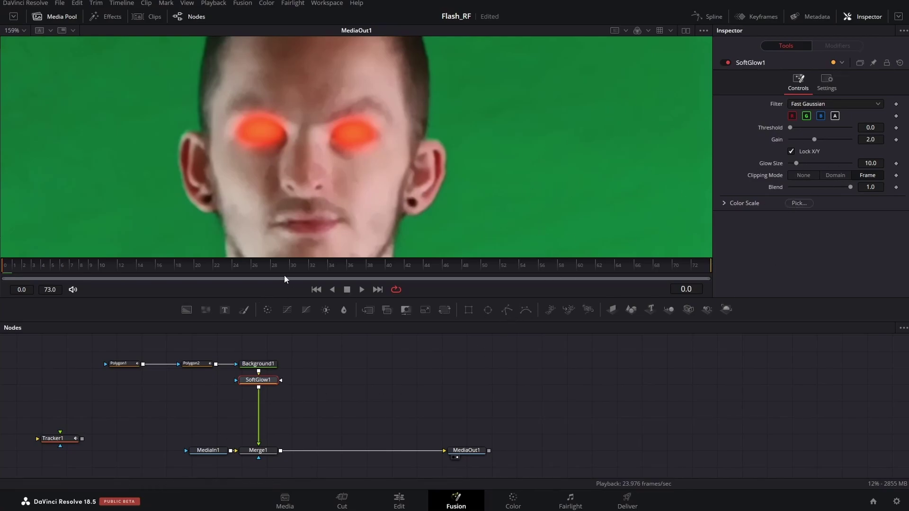
Try adjusting the glow's Gain, Threshold and Blend, leaving them at Gain 2.0, Threshold 0.0, Blend 1.0
mouse_move(814, 140)
left_mouse_down()
mouse_move(804, 142)
mouse_move(811, 145)
left_mouse_up()
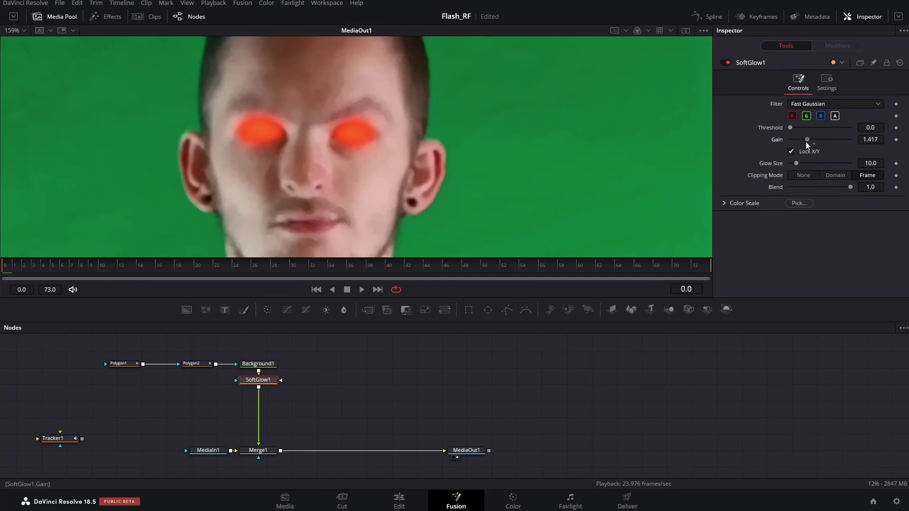
double_click(806, 141)
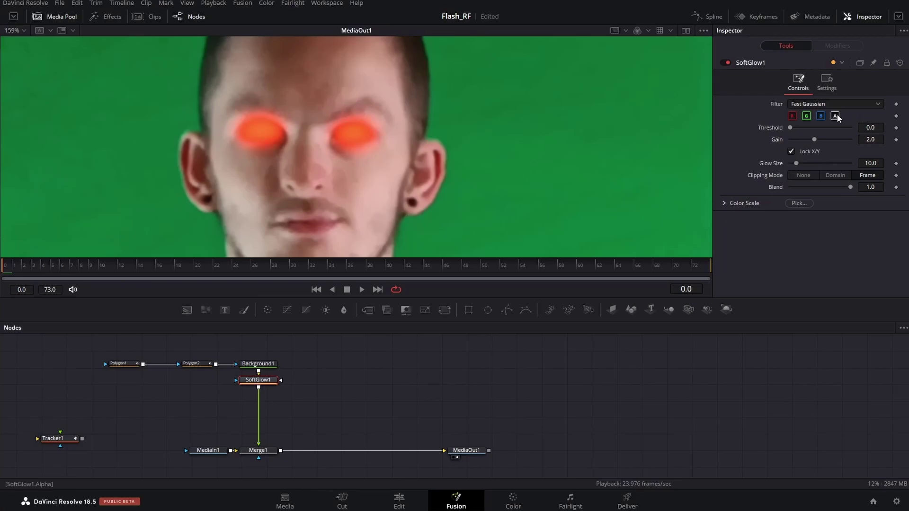
mouse_move(796, 131)
left_mouse_down()
mouse_move(835, 136)
mouse_move(783, 136)
left_mouse_up()
left_click_drag(848, 190, 887, 188)
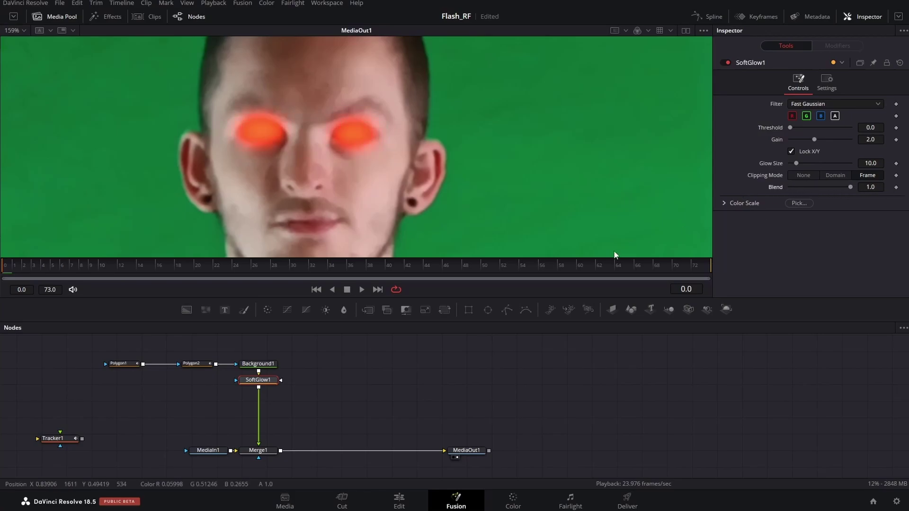
scroll(418, 224, "down", 3)
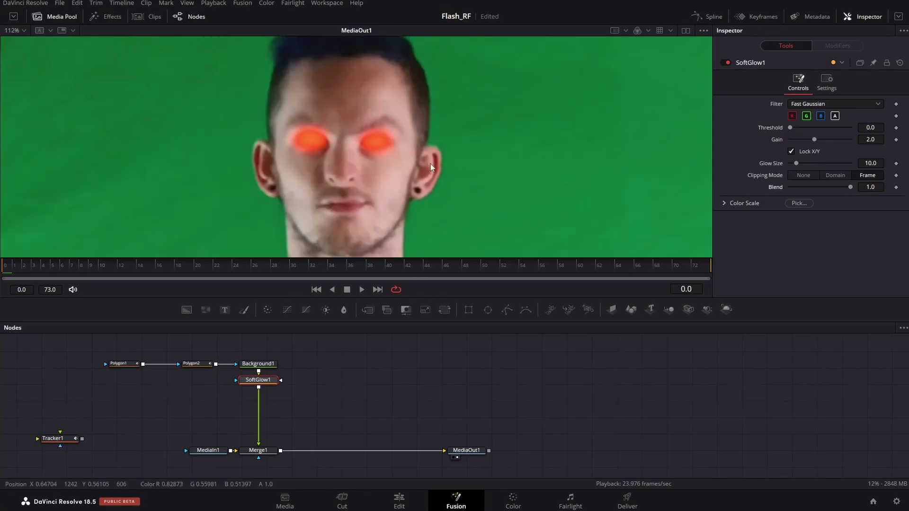
scroll(419, 223, "up", 1)
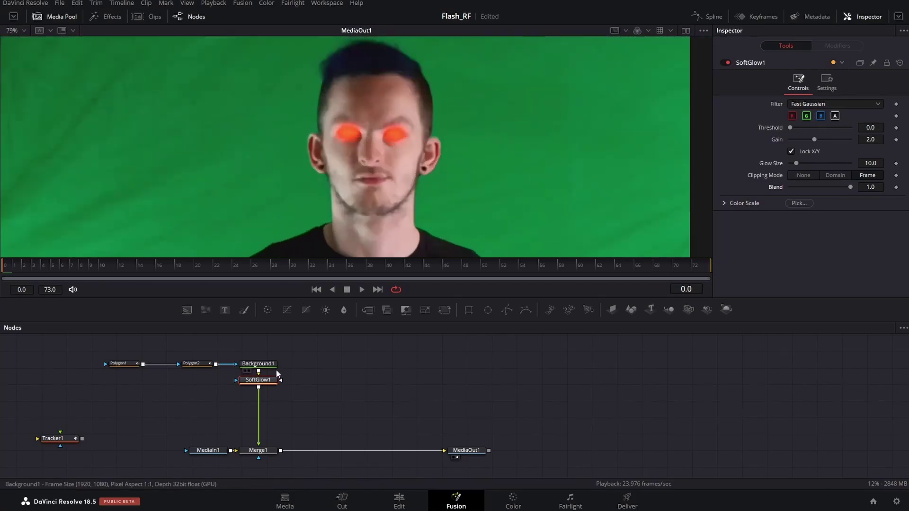
Add a new Polygon3 mask node and place it to the right in the graph
left_click_drag(507, 313, 353, 384)
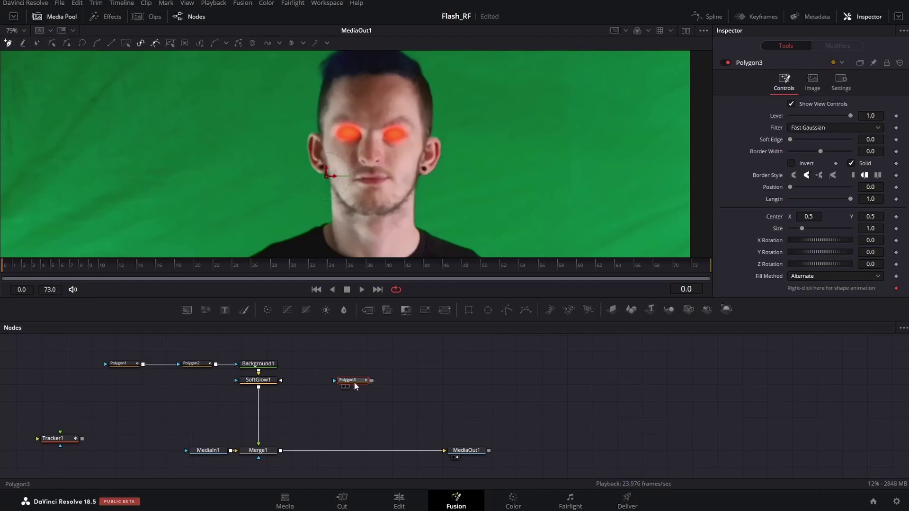
left_click_drag(334, 374, 437, 371)
left_click(353, 417)
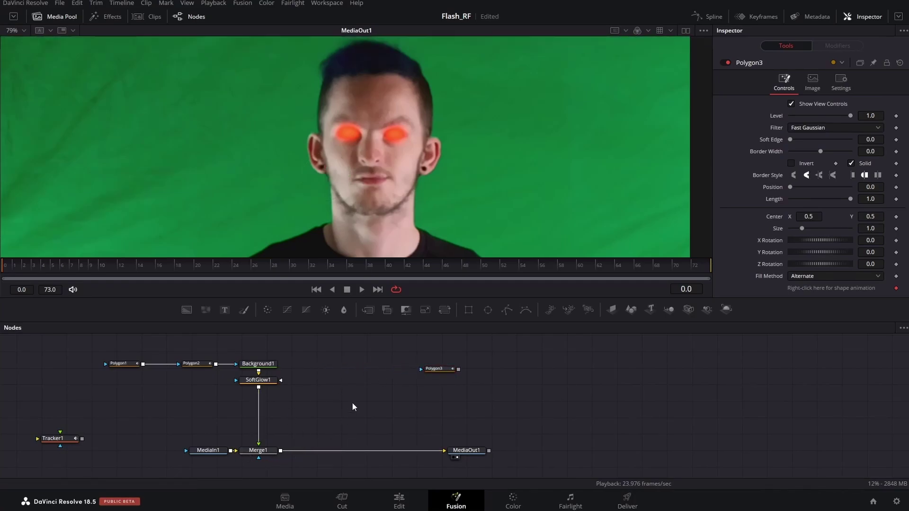
Insert a Color Corrector after Merge1 and tint the whole image red
left_click(271, 450)
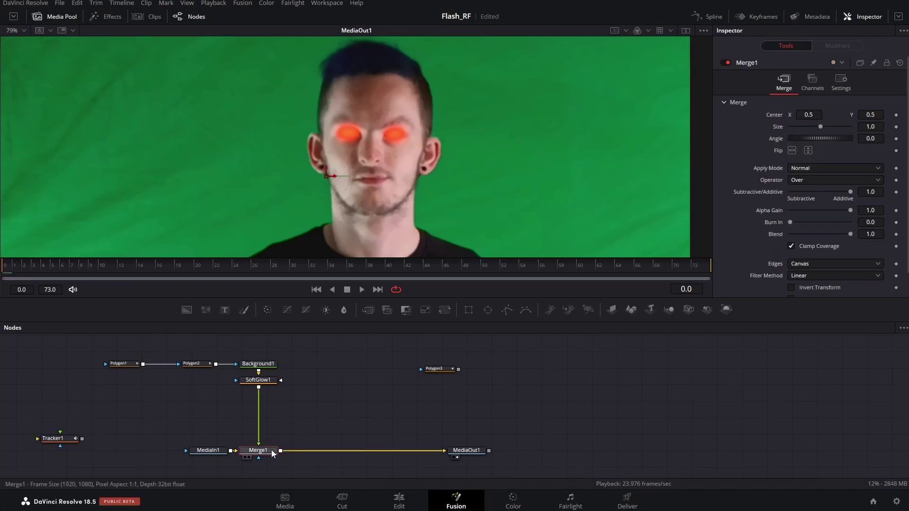
key("shift+space")
type("col")
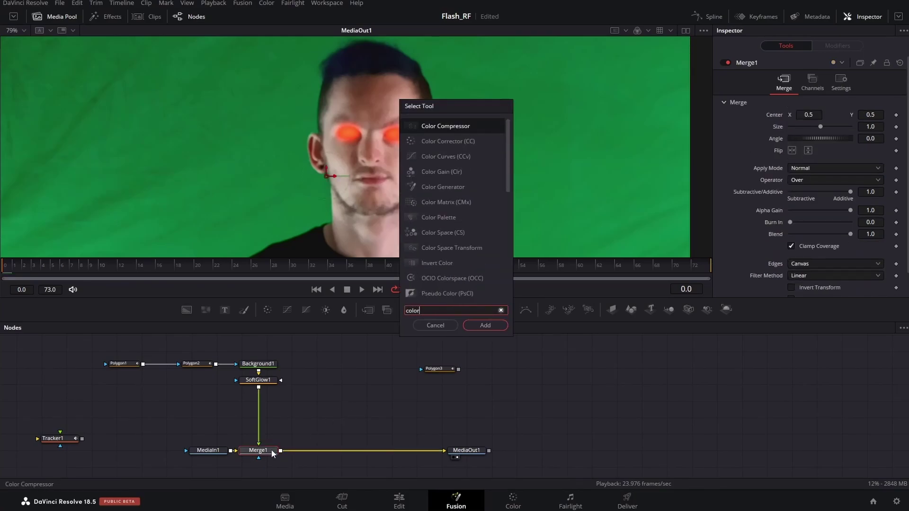
type("or")
key("Down")
key("Return")
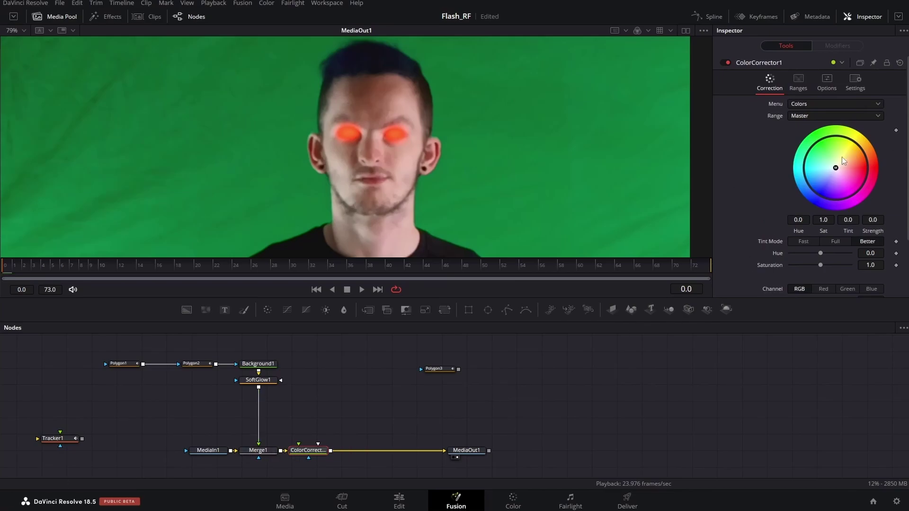
left_click_drag(837, 169, 865, 164)
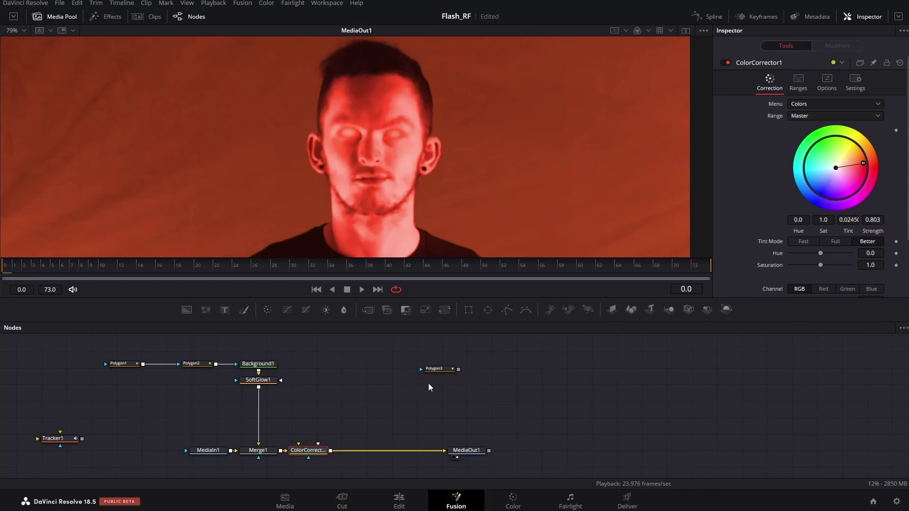
Draw a closed oval polygon with Polygon3 around the eye on the right
left_click_drag(446, 370, 433, 378)
left_click_drag(305, 408, 314, 407)
scroll(399, 135, "up", 4)
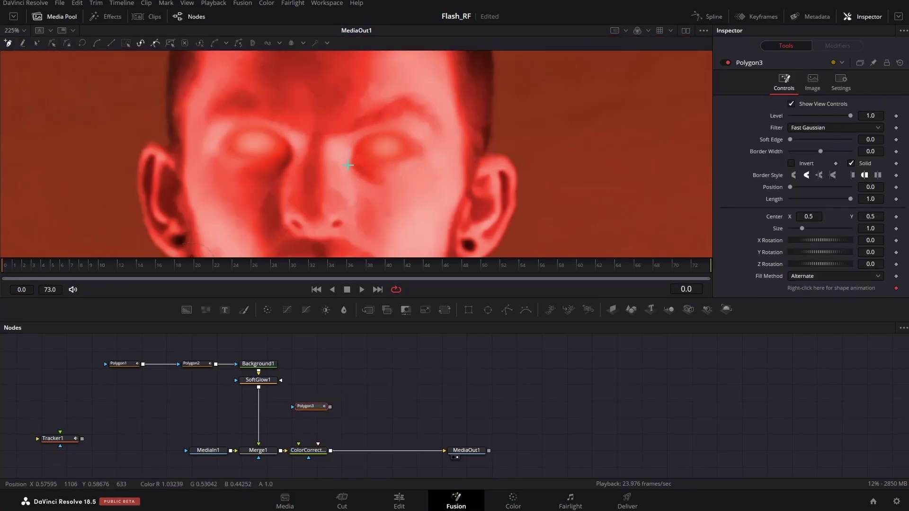
left_click(432, 151)
left_click_drag(390, 118, 349, 178)
left_click_drag(386, 232, 415, 234)
left_click(432, 150)
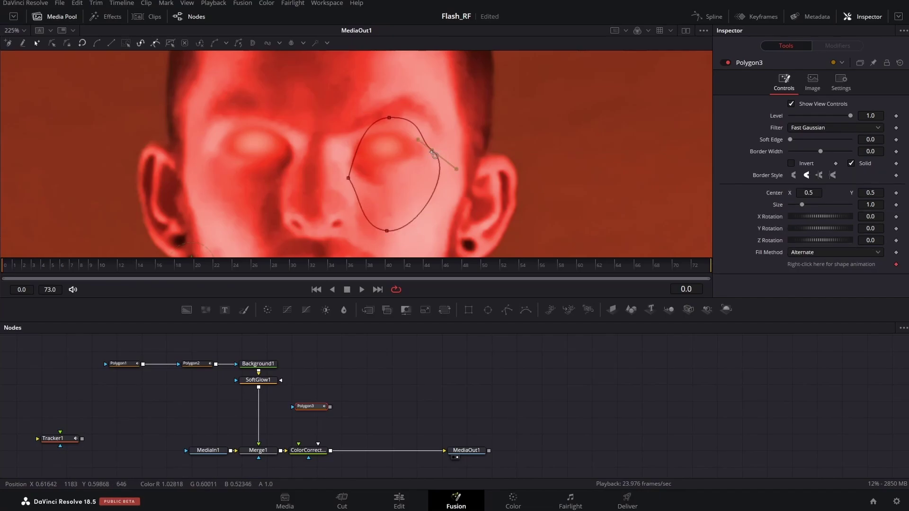
Reshape the oval to fit the eye and connect Polygon3 as ColorCorrector1's mask
left_click_drag(418, 141, 432, 136)
mouse_move(348, 180)
left_mouse_down()
mouse_move(360, 169)
mouse_move(346, 164)
left_mouse_up()
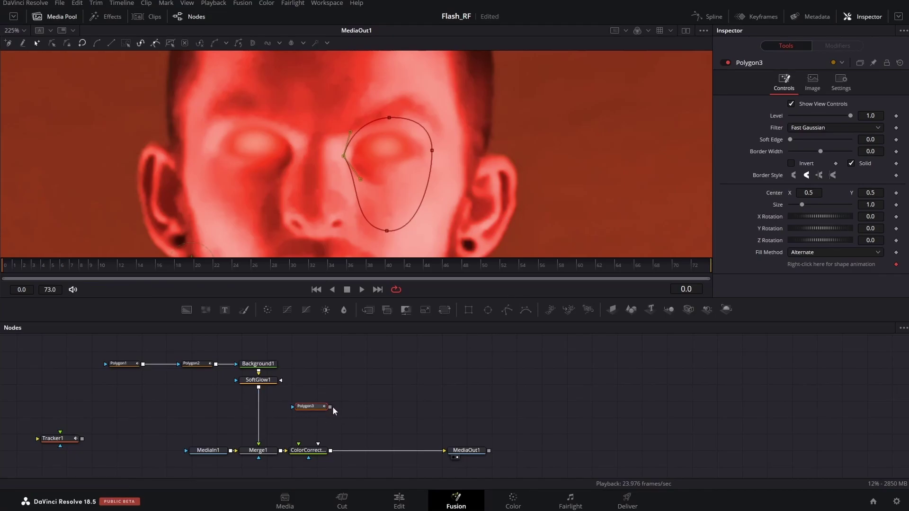
left_click_drag(330, 406, 318, 444)
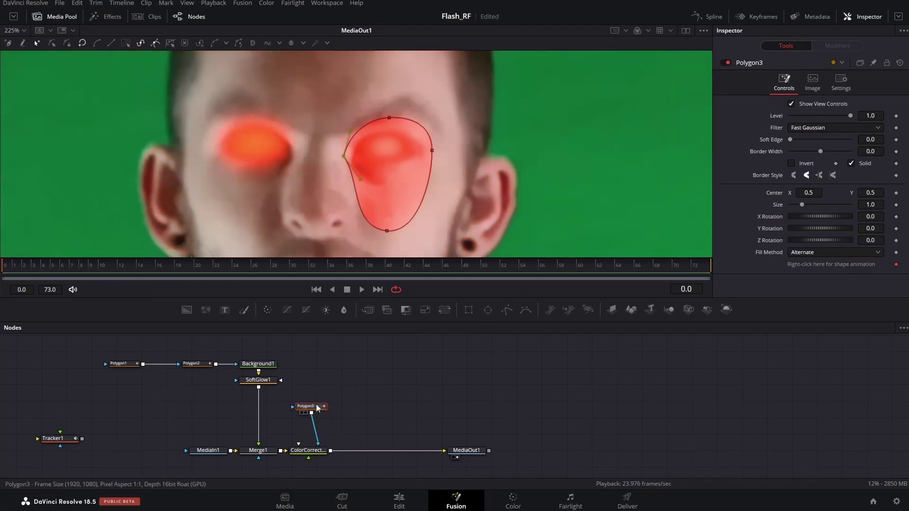
left_click_drag(317, 407, 323, 404)
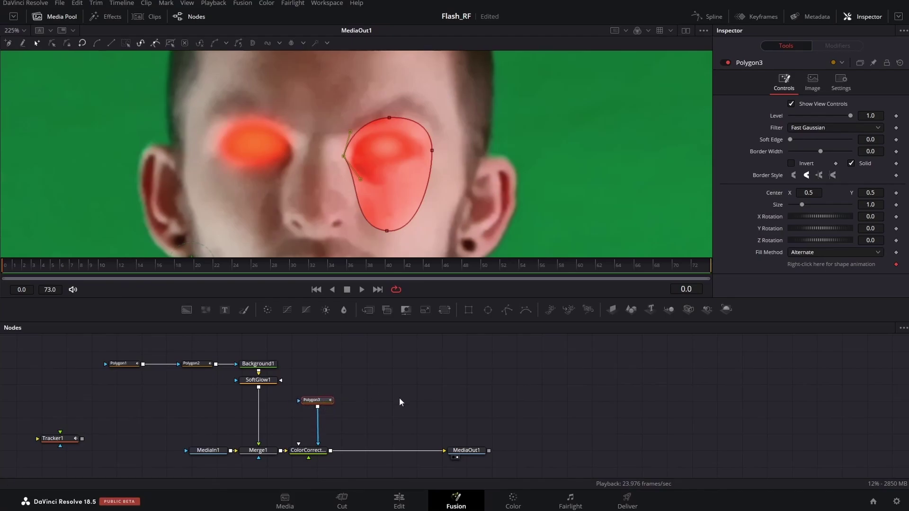
Connect Polygon3's Center to Tracker1Tracker1Path so it follows the eye
left_click(399, 398)
scroll(472, 178, "down", 2)
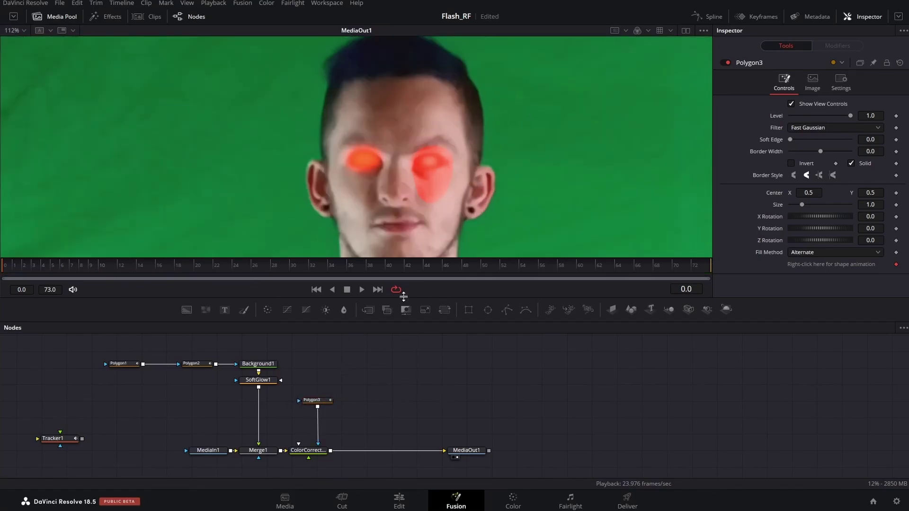
left_click(329, 400)
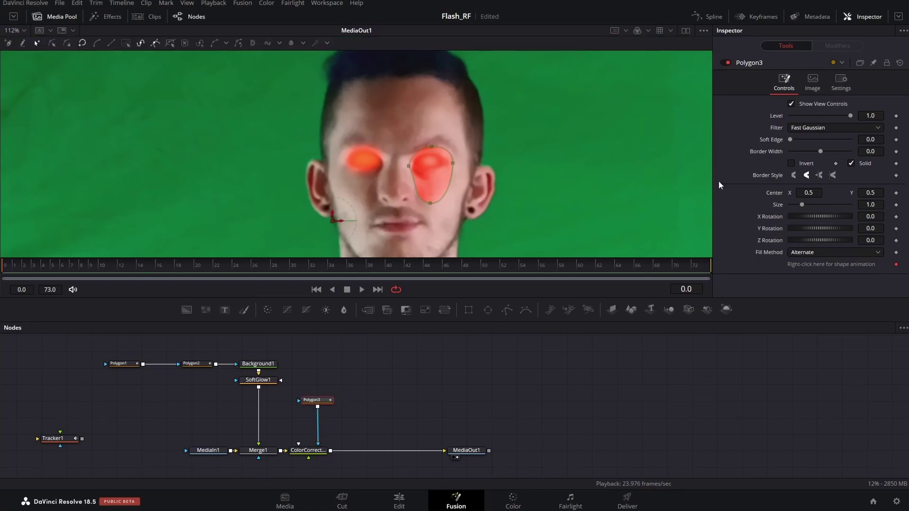
scroll(481, 165, "up", 2)
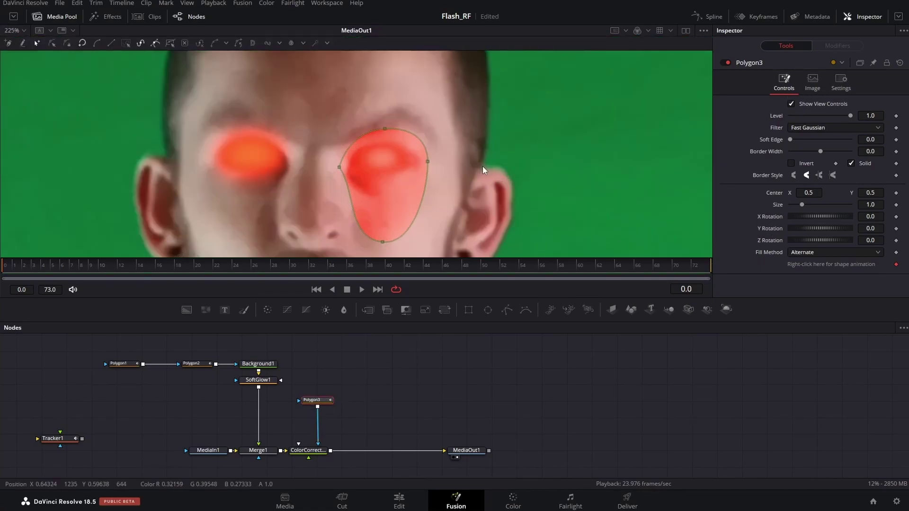
right_click(773, 193)
mouse_move(800, 243)
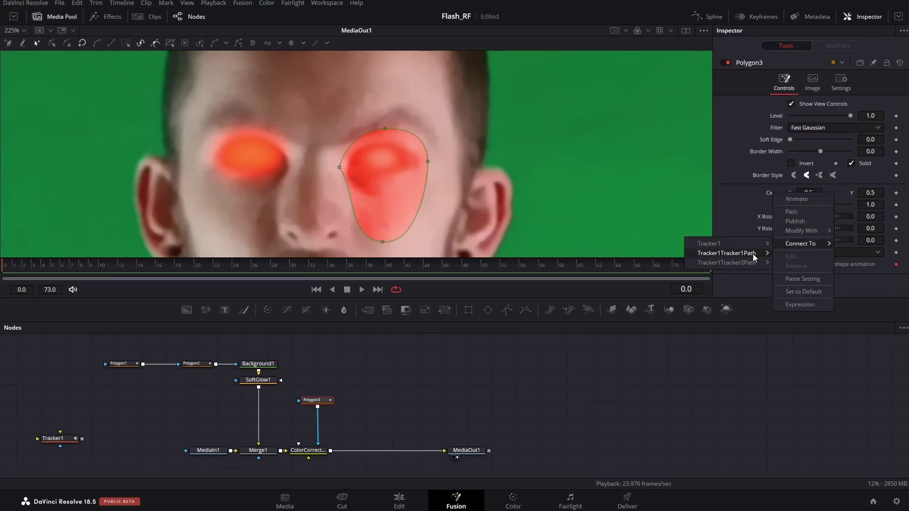
left_click(791, 265)
scroll(536, 170, "down", 2)
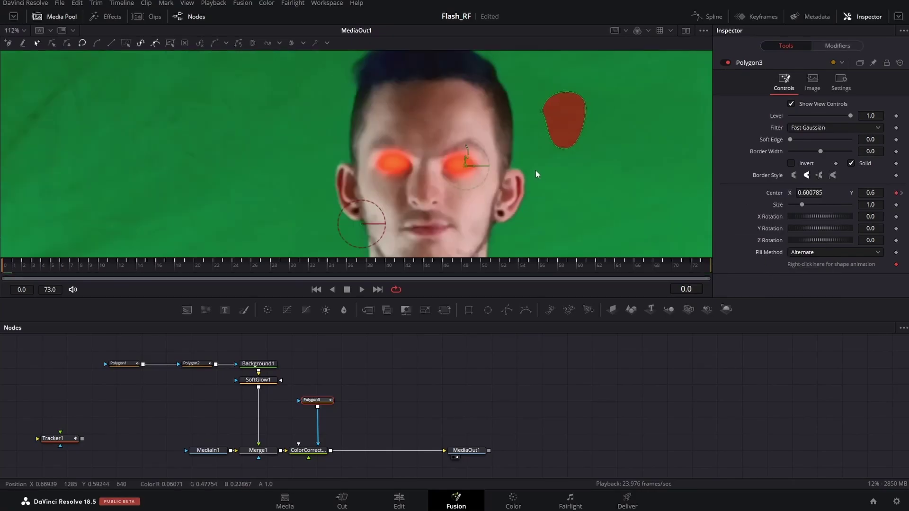
Soften Polygon3 to Soft Edge 0.0283 and Border Width 0.013, then scrub to check tracking
left_click_drag(585, 76, 421, 226)
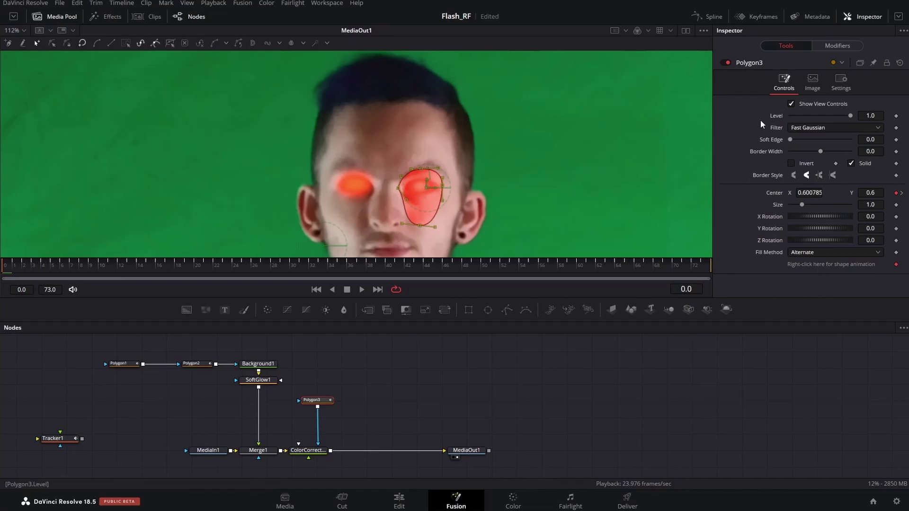
scroll(527, 196, "up", 3)
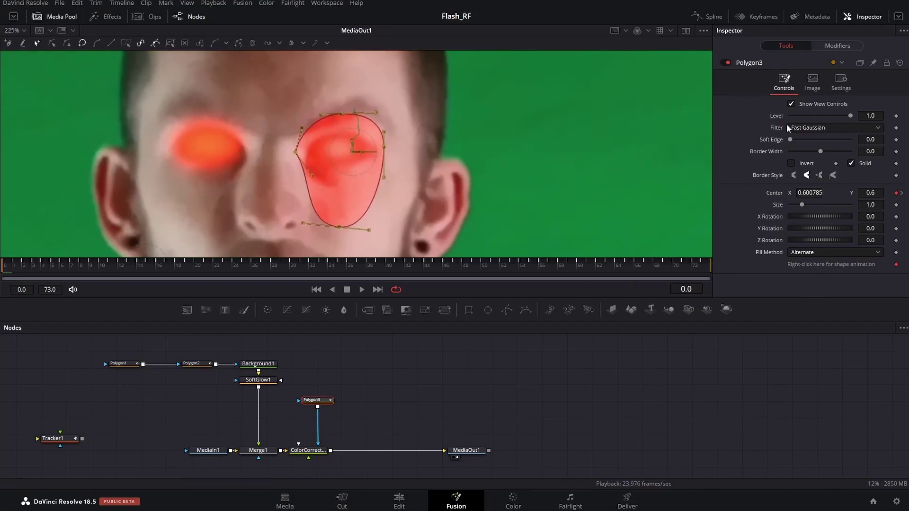
left_click_drag(791, 140, 825, 150)
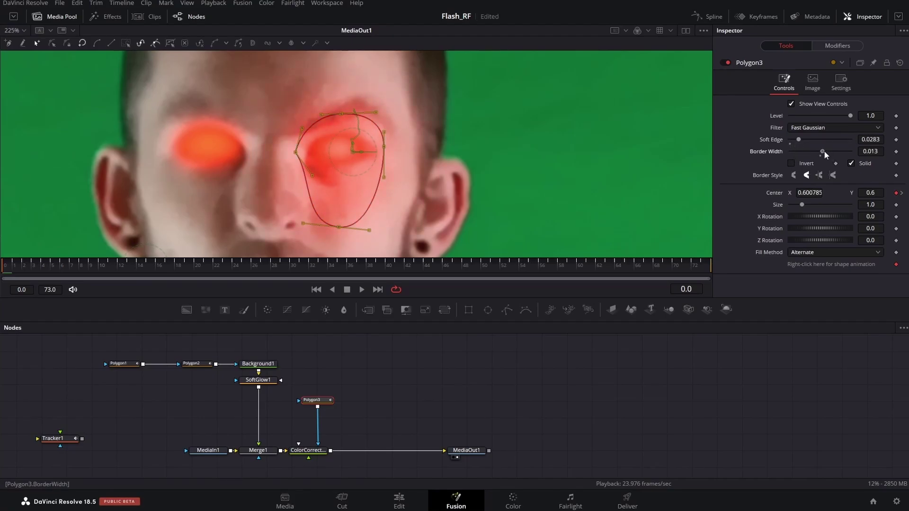
left_click(457, 379)
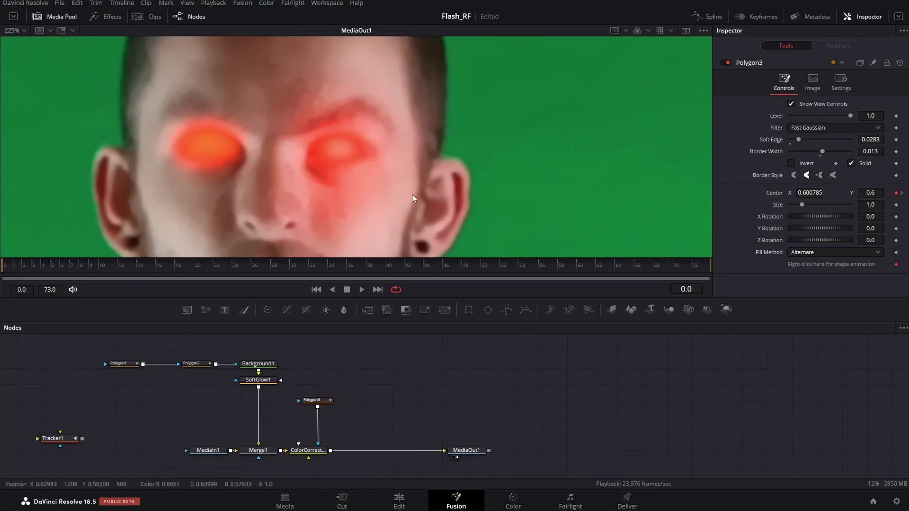
scroll(413, 194, "down", 1)
left_click(95, 265)
left_click_drag(95, 264, 352, 278)
Duplicate Polygon3 and move the copied shape onto the left eye
left_click(317, 290)
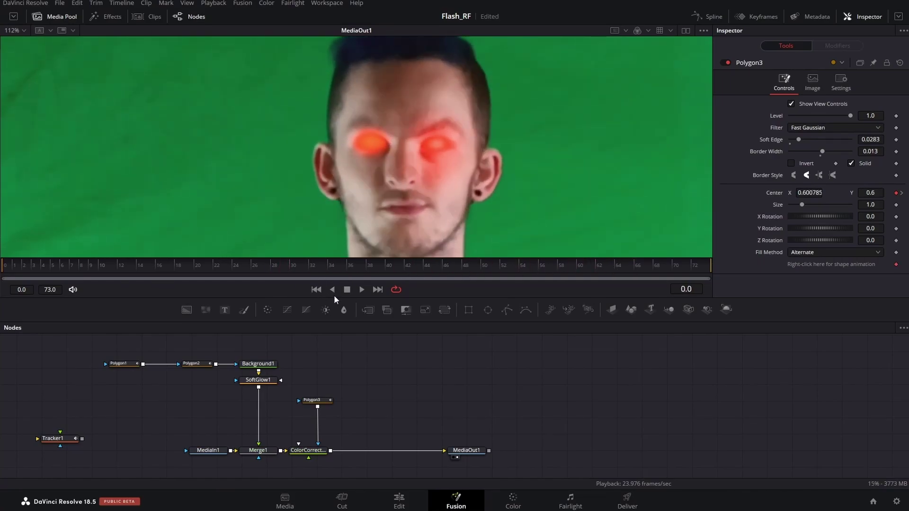
left_click(323, 400)
key("ctrl+c")
left_click(369, 385)
key("ctrl+v")
left_click_drag(443, 145, 374, 150)
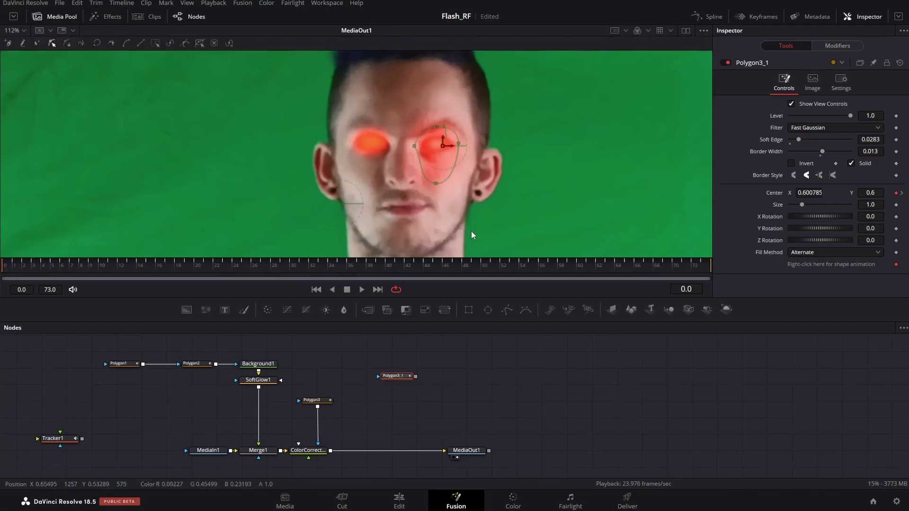
Link Polygon3_1's Center to the left-eye tracker path and nudge its points onto the eye
right_click(772, 193)
left_click(823, 283)
right_click(809, 245)
left_click(774, 259)
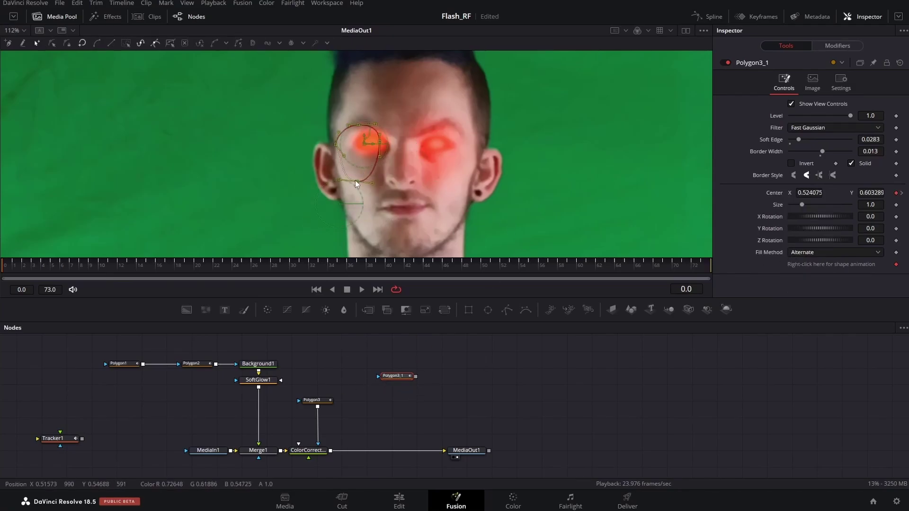
left_click_drag(350, 106, 283, 234)
left_click_drag(358, 124, 367, 123)
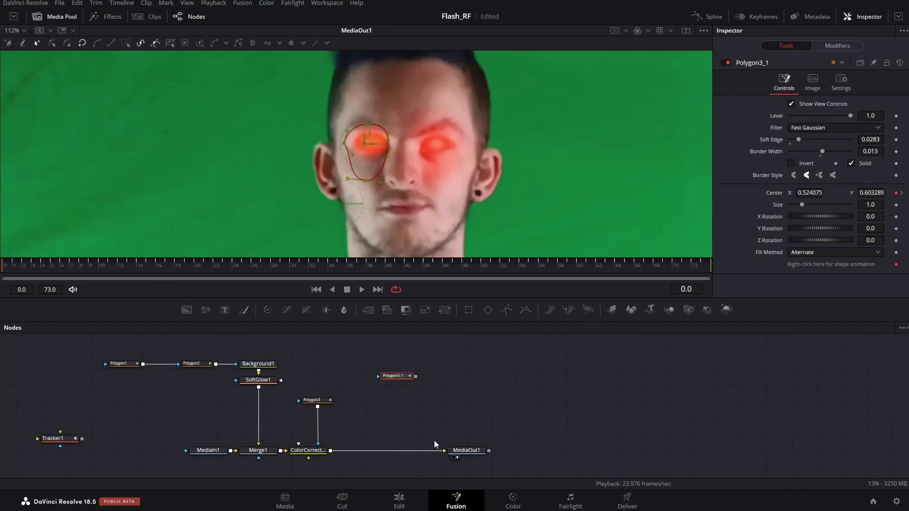
Chain Polygon3_1 into Polygon3 and scrub the clip to check both eyes
left_click_drag(372, 391, 273, 399)
left_click(409, 399)
left_click(27, 265)
left_click_drag(27, 260, 320, 283)
Rearrange the two polygon nodes together in the node graph
left_click(316, 289)
scroll(568, 174, "down", 5)
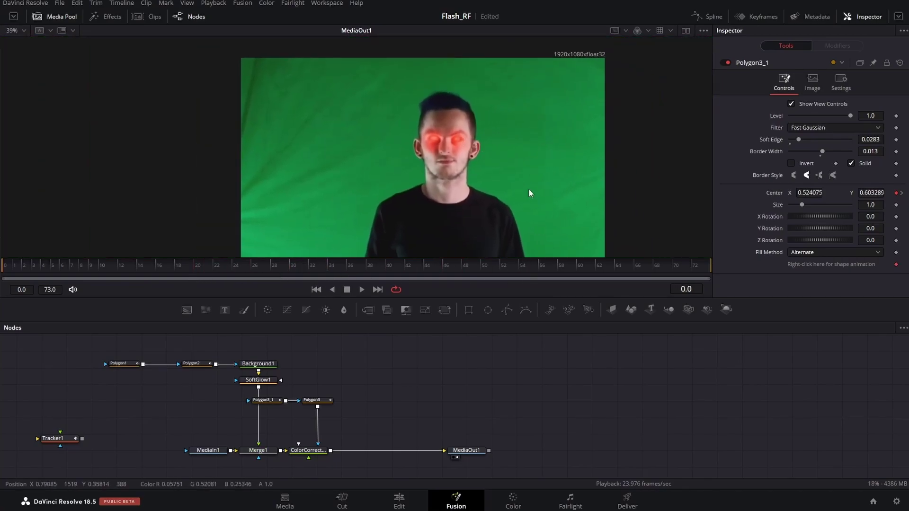
scroll(537, 200, "up", 3)
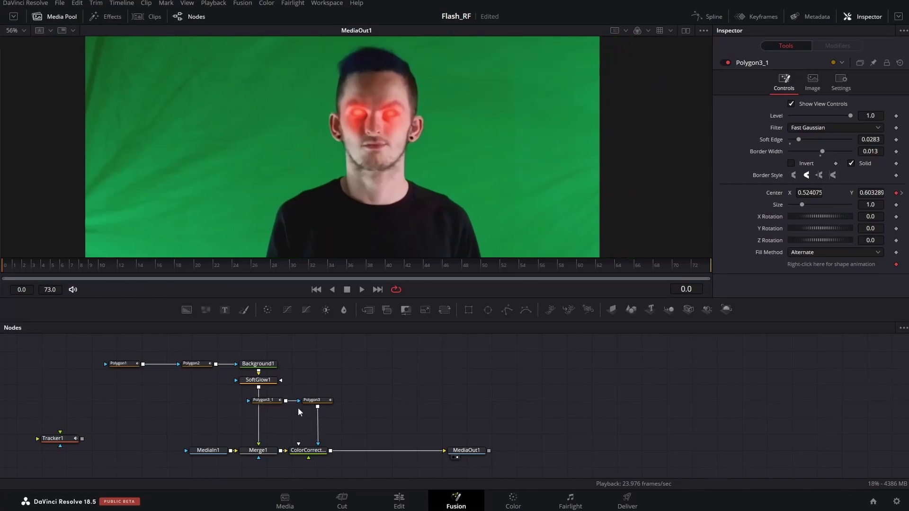
left_click_drag(378, 388, 361, 451)
left_click(428, 424)
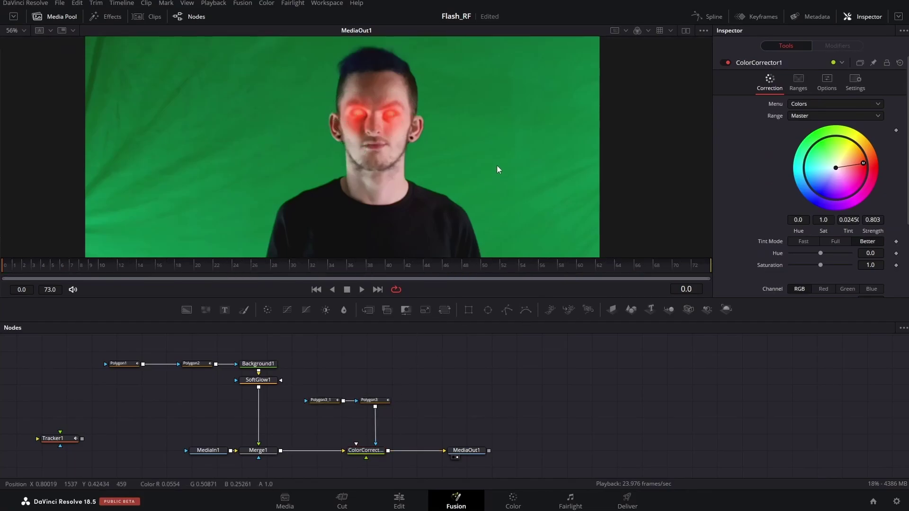
Save the project and push ColorCorrector1's red tint to Strength 1.0
key("ctrl+s")
left_click(365, 451)
mouse_move(864, 163)
left_mouse_down()
mouse_move(815, 154)
mouse_move(827, 153)
mouse_move(839, 179)
mouse_move(812, 199)
mouse_move(828, 174)
mouse_move(801, 161)
mouse_move(801, 175)
mouse_move(811, 148)
mouse_move(853, 177)
mouse_move(868, 160)
left_mouse_up()
scroll(402, 109, "up", 3)
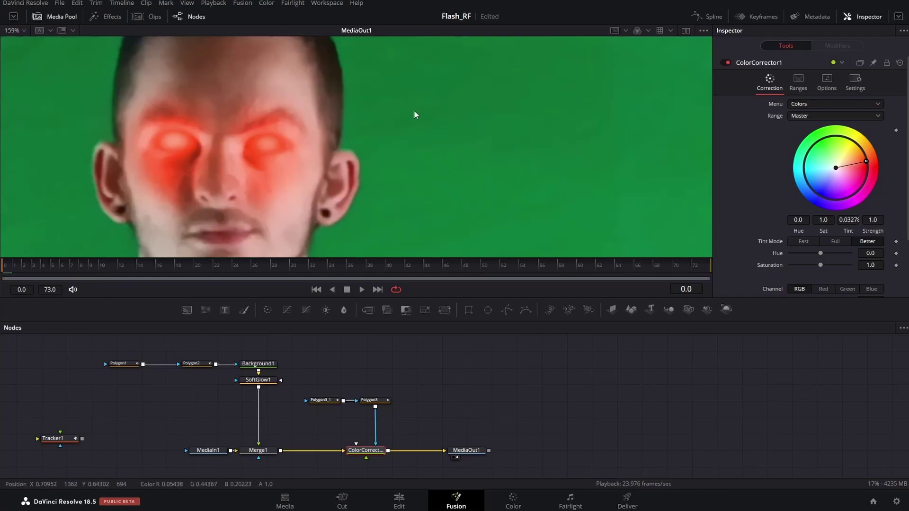
scroll(327, 107, "down", 2)
scroll(490, 137, "down", 3)
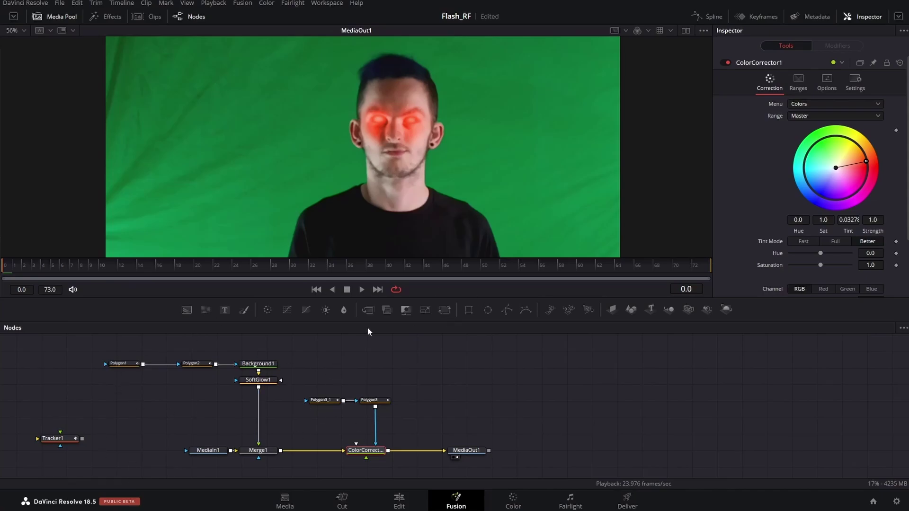
left_click(361, 289)
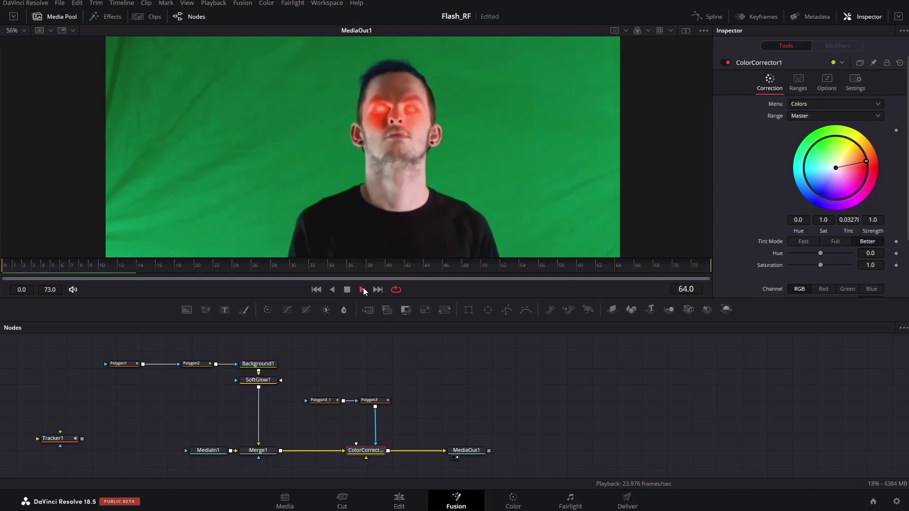
left_click(317, 290)
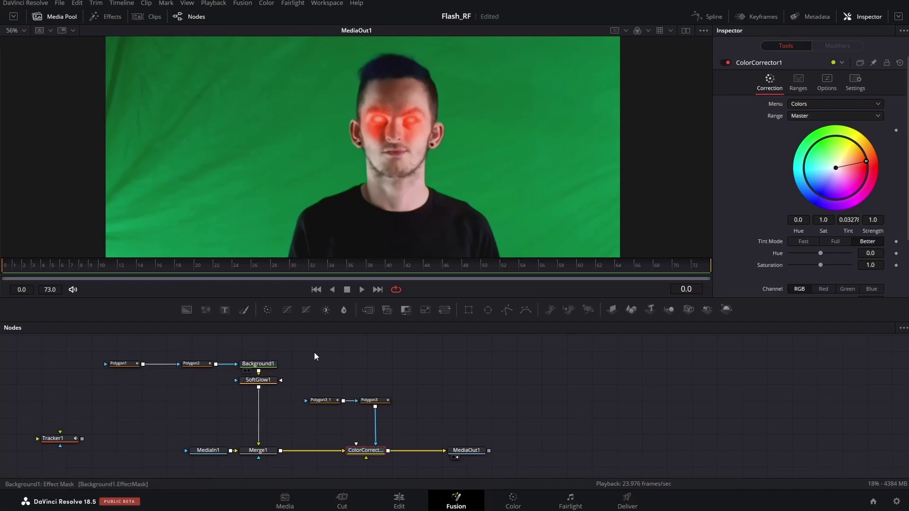